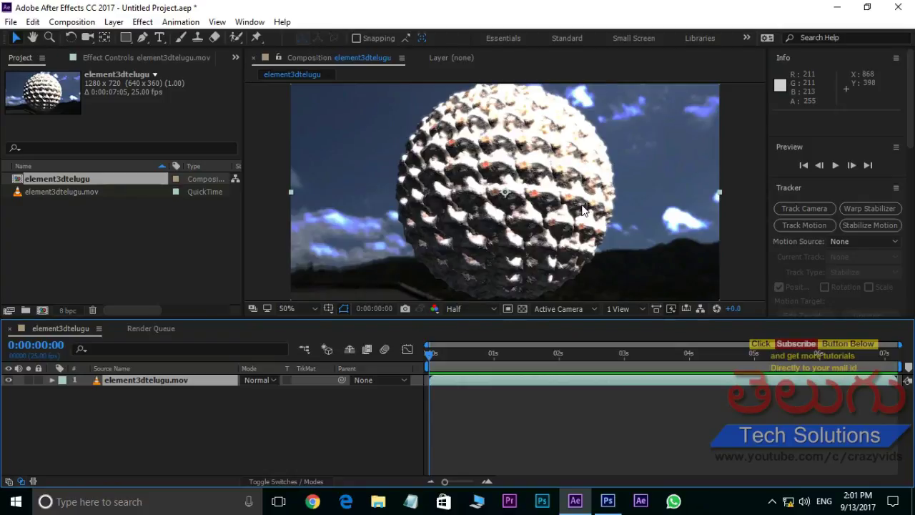
Play the finished element3dtelugu preview of the rock sphere turning into 3D text.
key(space)
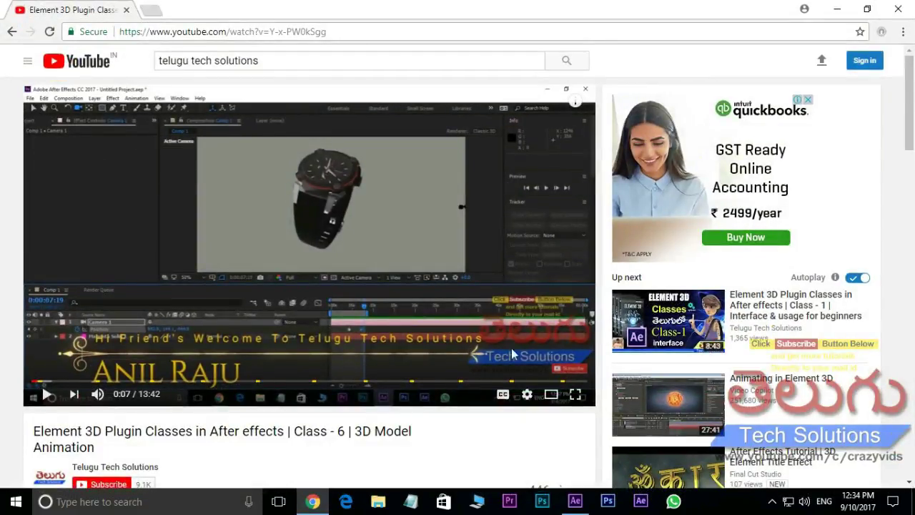
Open the Share panel under the Element 3D Plugin Classes Class 6 video and scroll the page.
mouse_move(571, 373)
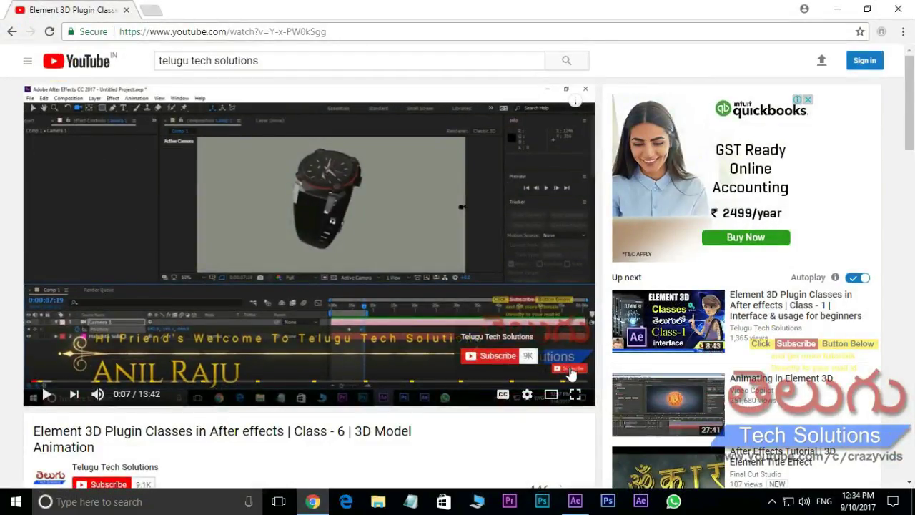
scroll(204, 353, down, 2)
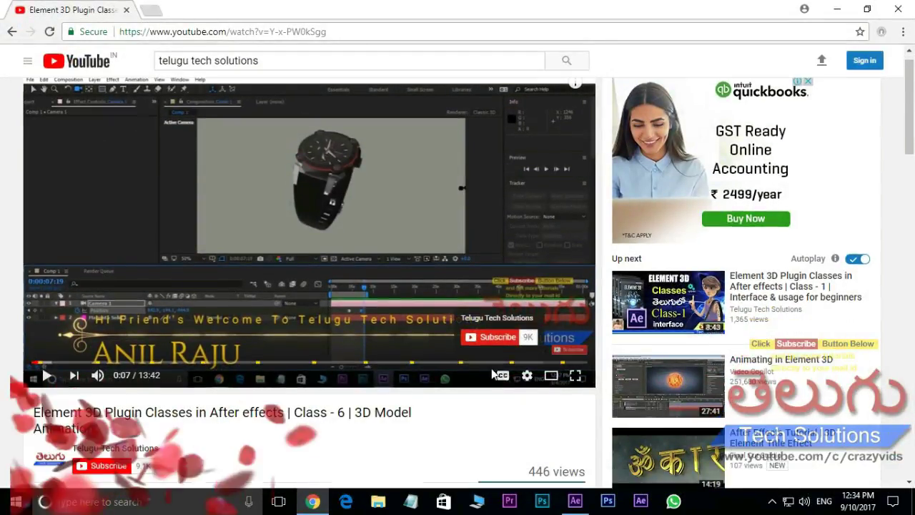
click(104, 380)
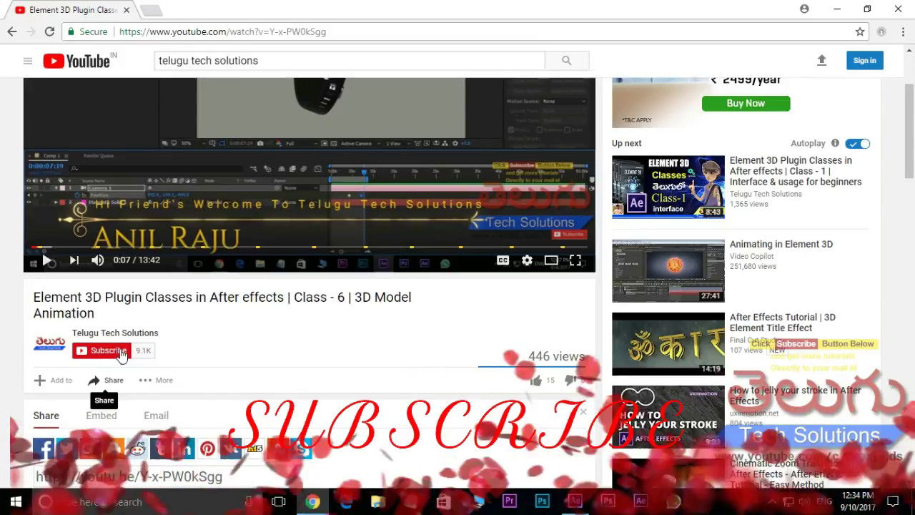
scroll(98, 245, up, 2)
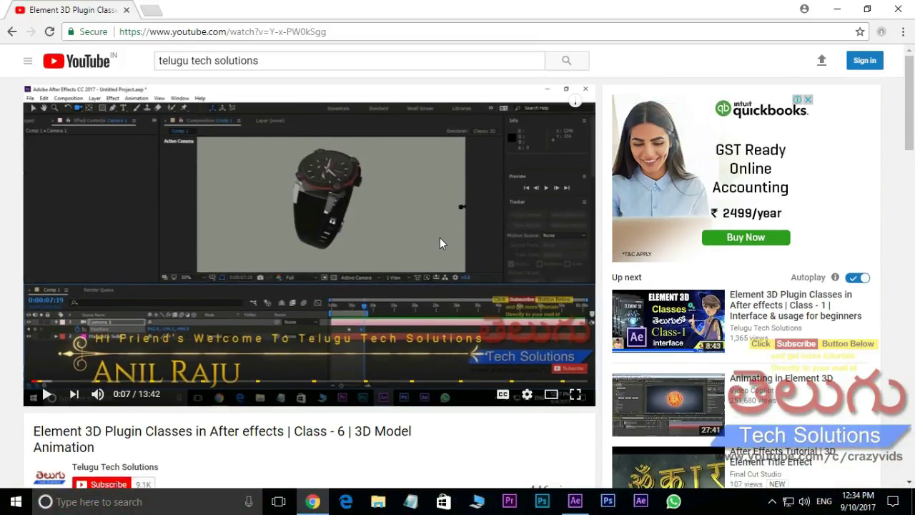
scroll(441, 240, down, 2)
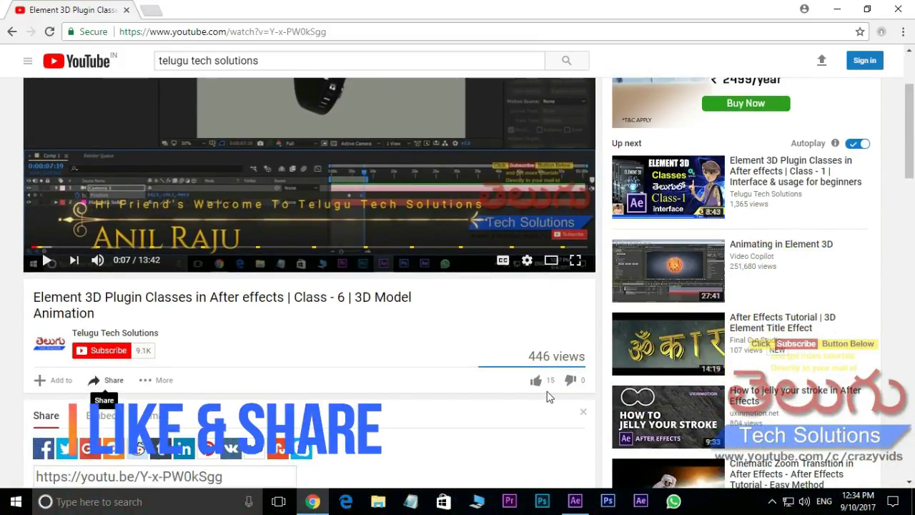
scroll(486, 377, down, 1)
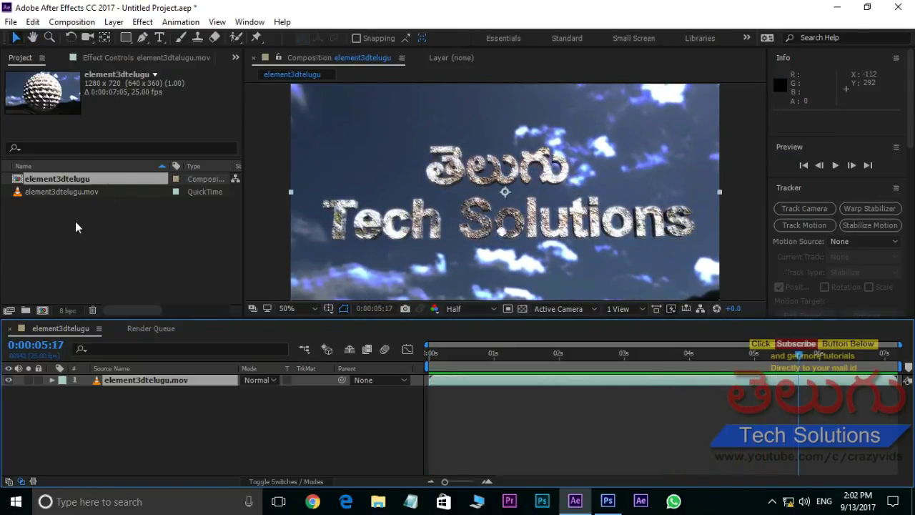
Delete both existing project items.
drag(75, 220, 102, 178)
click(92, 310)
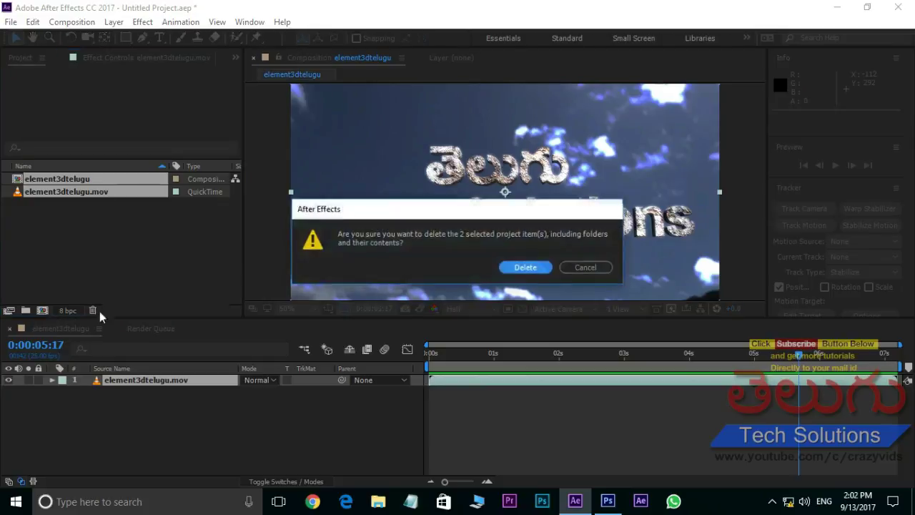
click(522, 267)
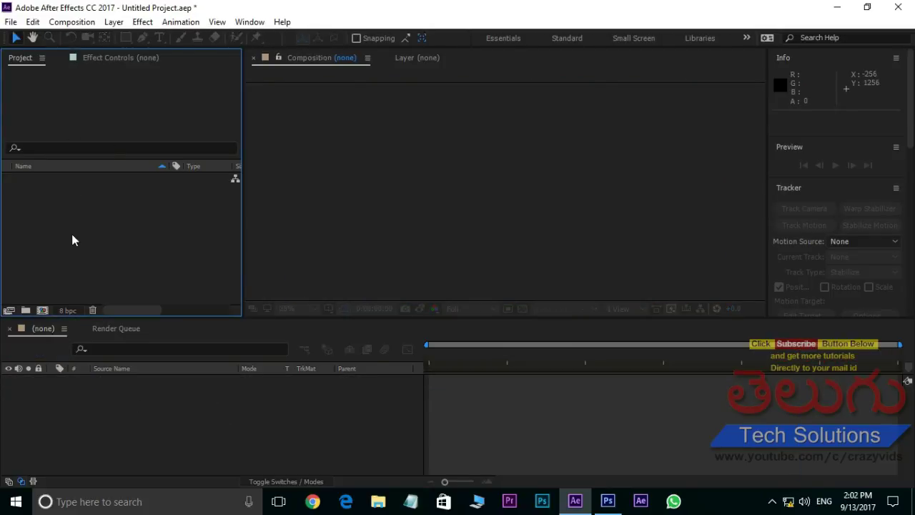
Create a 1920×1080 Comp 1 with a Deep Red Solid 1 layer, zoomed out to 25%.
click(43, 310)
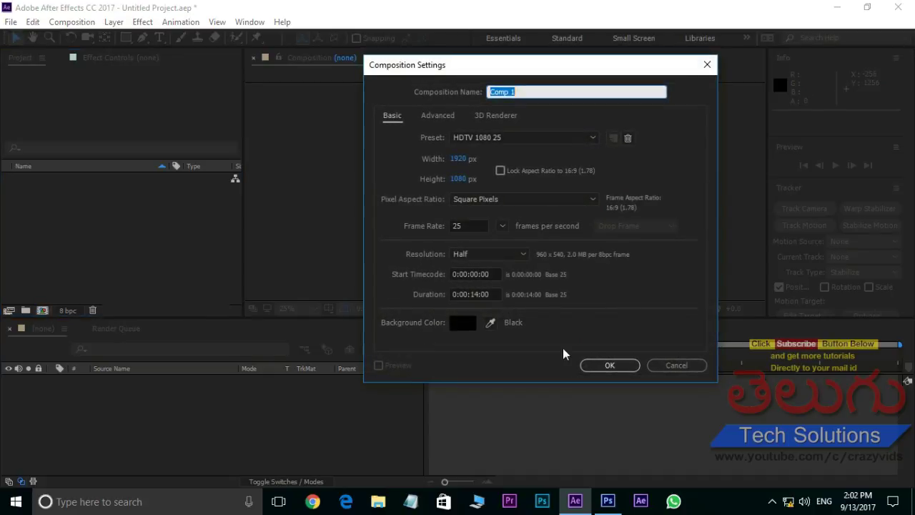
click(607, 365)
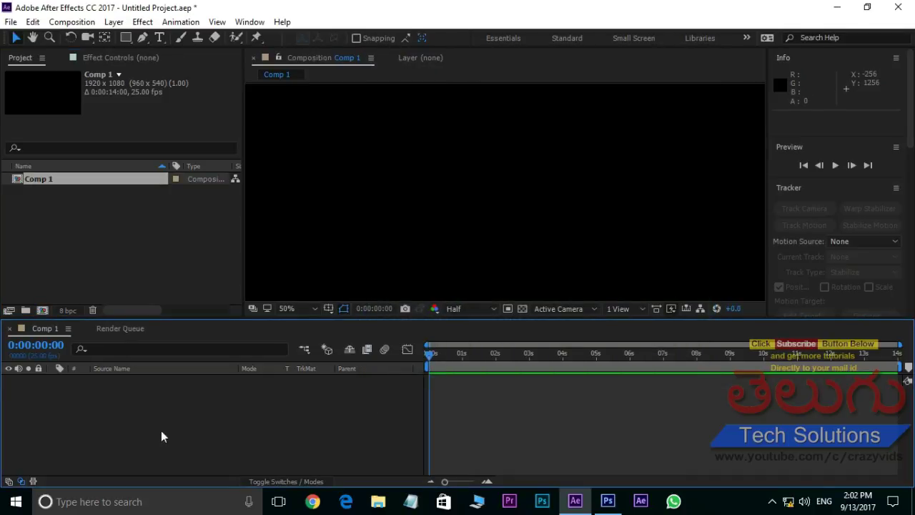
right_click(163, 434)
mouse_move(198, 306)
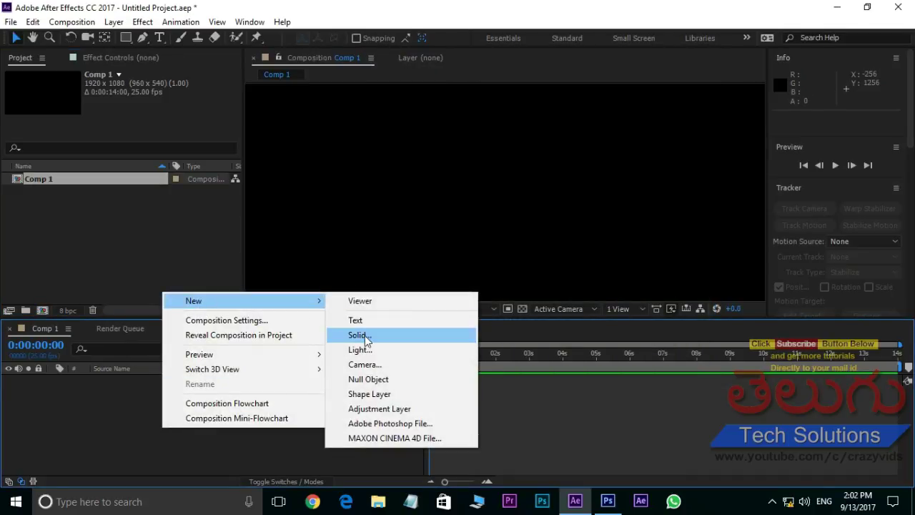
click(390, 334)
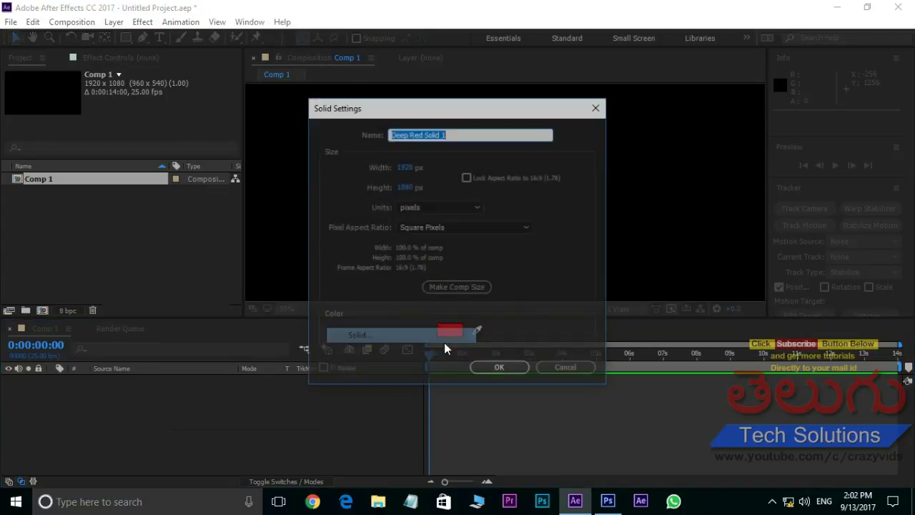
click(499, 368)
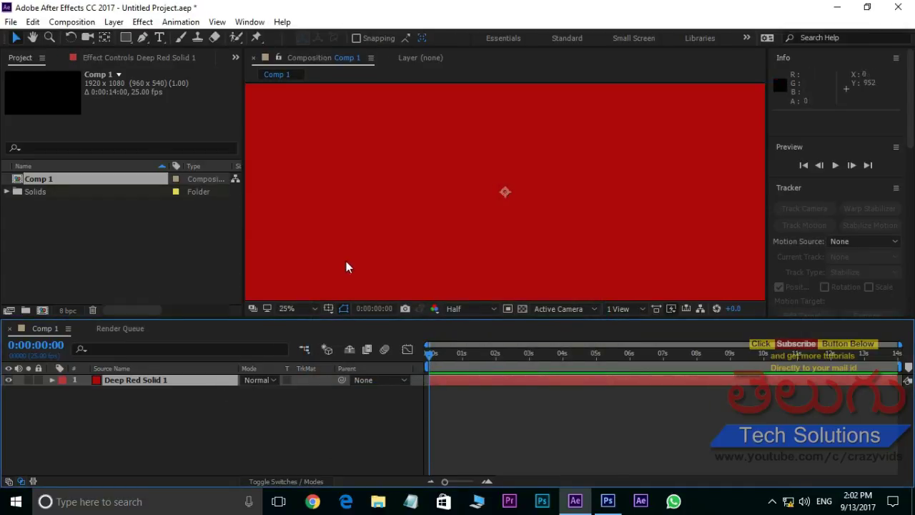
key(comma)
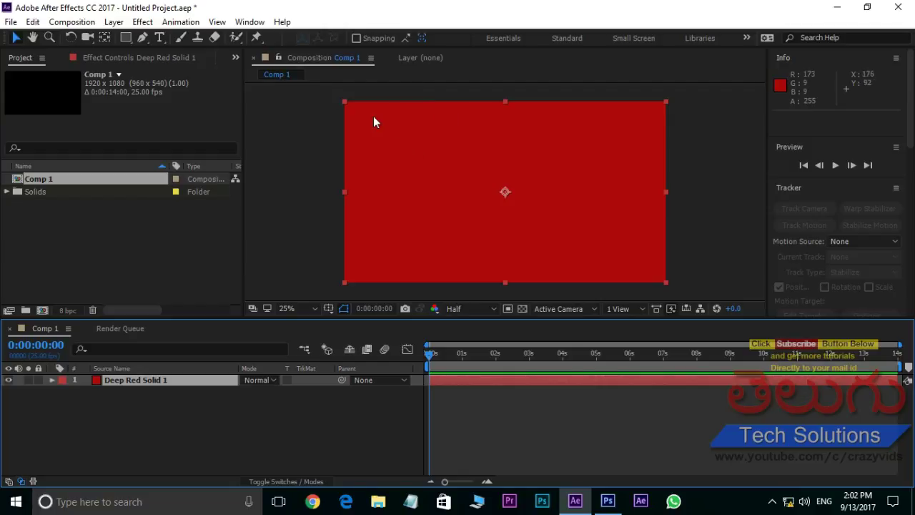
Apply Video Copilot's Element effect to Deep Red Solid 1, then switch to Photoshop.
click(142, 21)
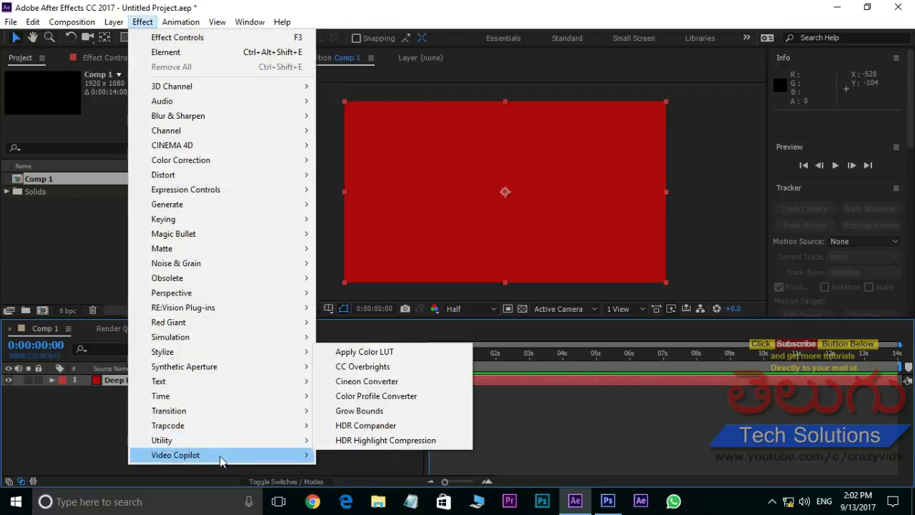
mouse_move(221, 454)
click(352, 455)
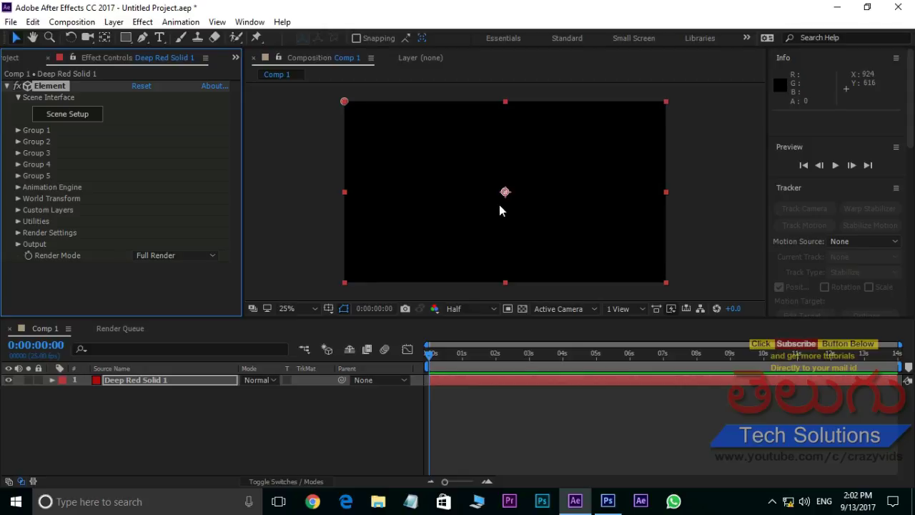
click(608, 502)
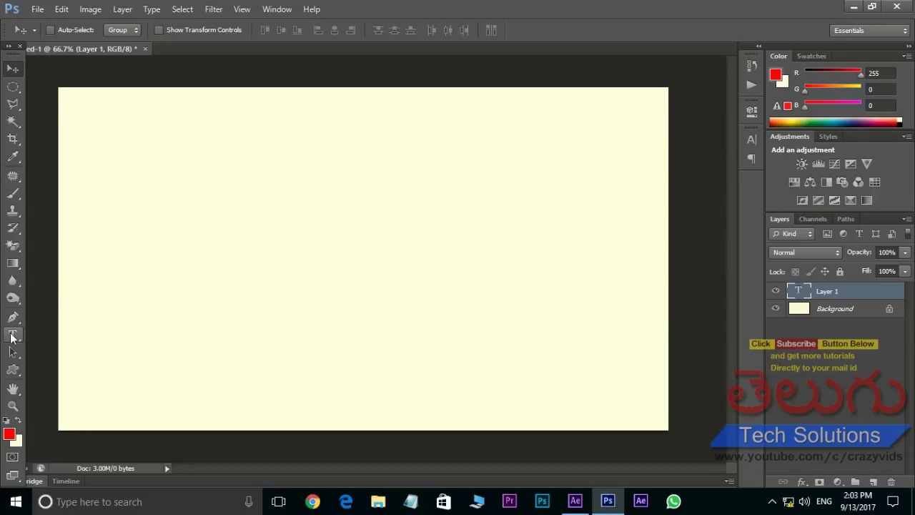
Type the Telugu word తెలుగు on a new Photoshop text layer using Telugu input.
click(12, 334)
click(233, 246)
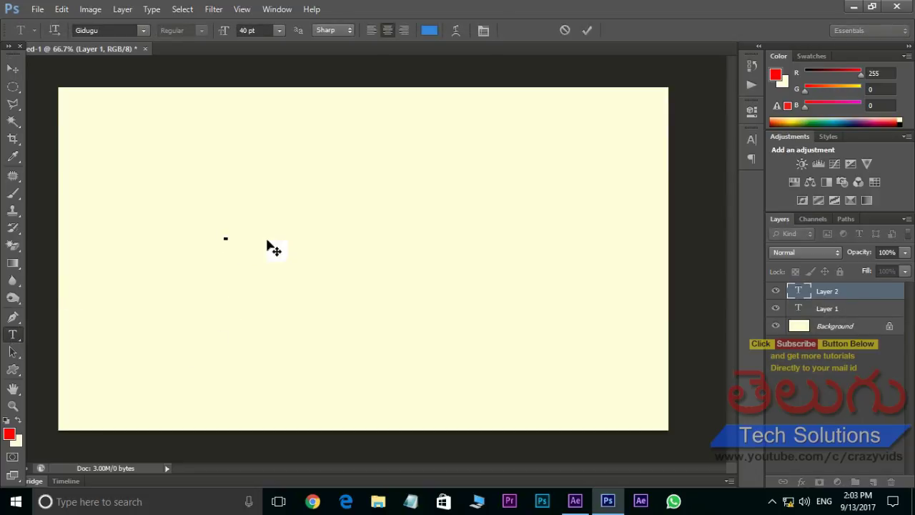
click(824, 502)
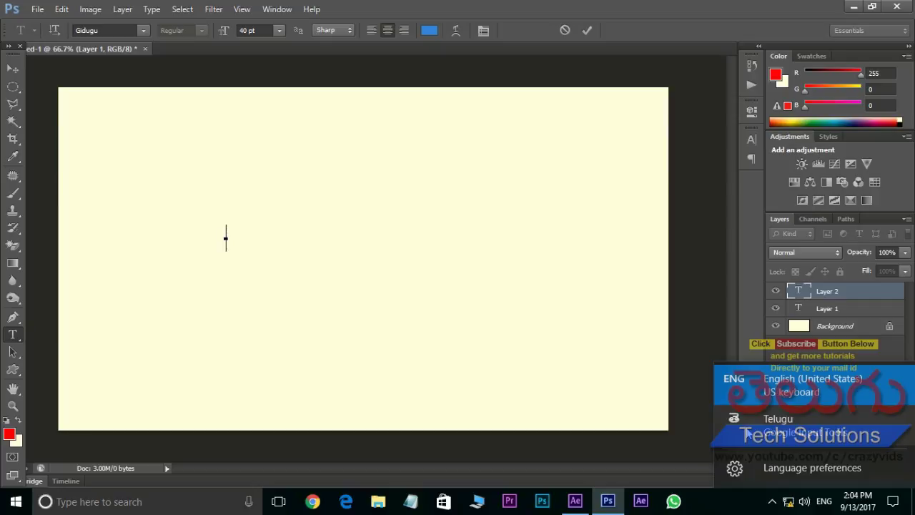
click(795, 433)
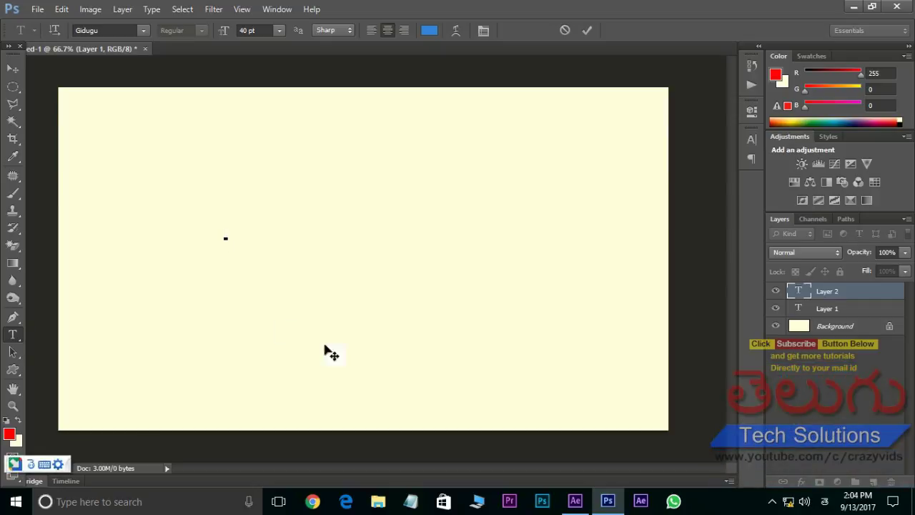
text(te)
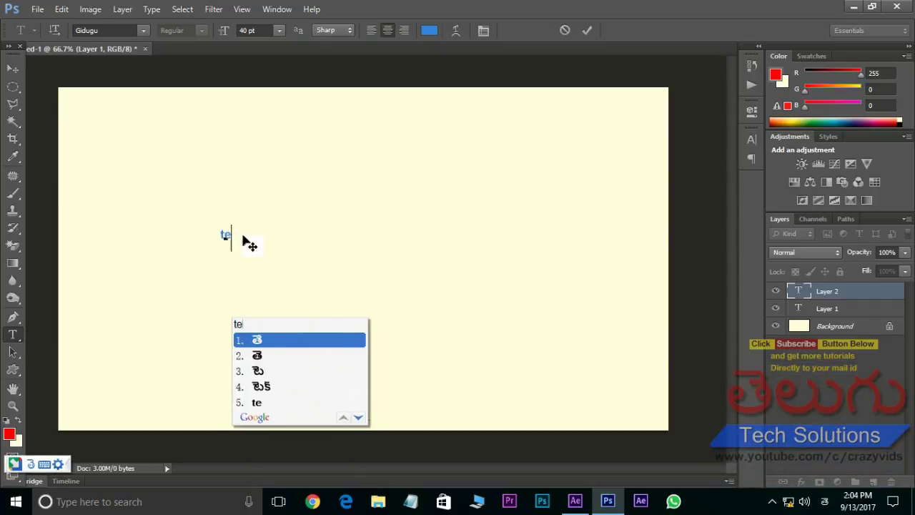
text(lugu)
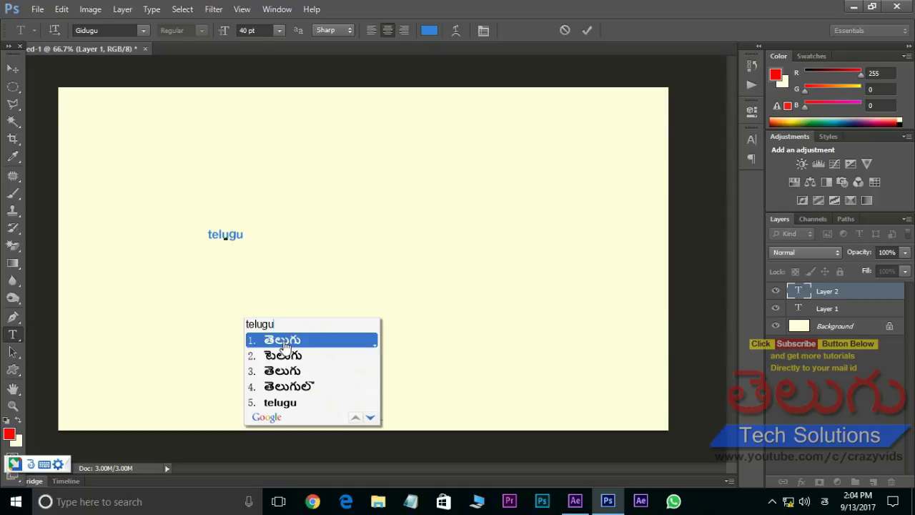
click(284, 345)
Select the తెలుగు text and copy it.
drag(251, 241, 195, 239)
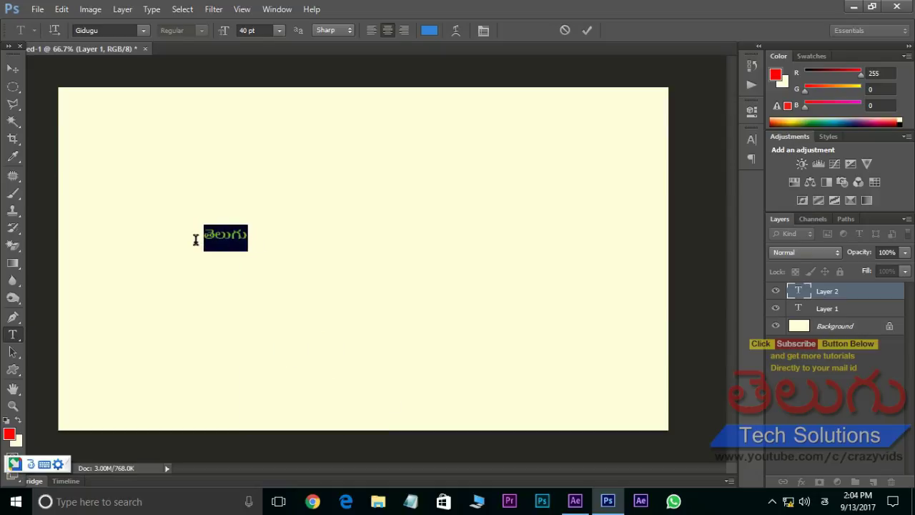
right_click(217, 236)
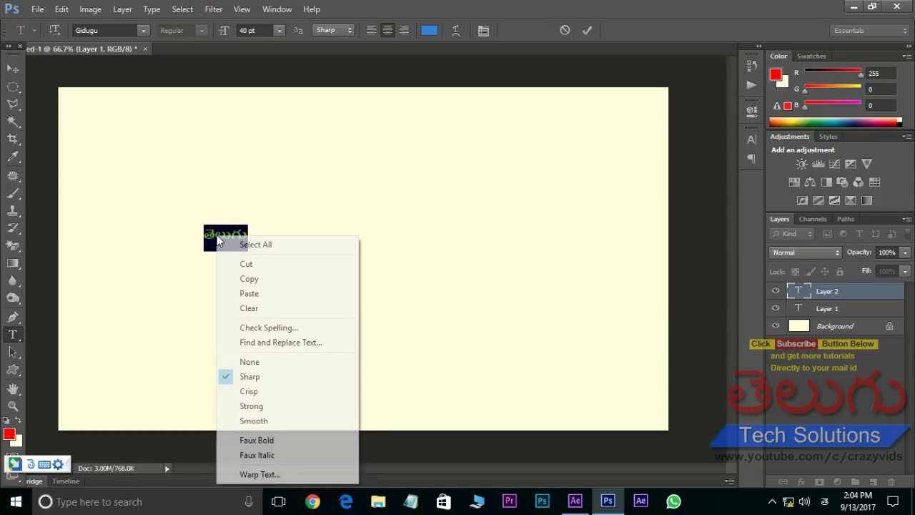
click(248, 278)
Paste తెలుగు into a new After Effects text layer, enlarged about nine times and centred.
click(577, 499)
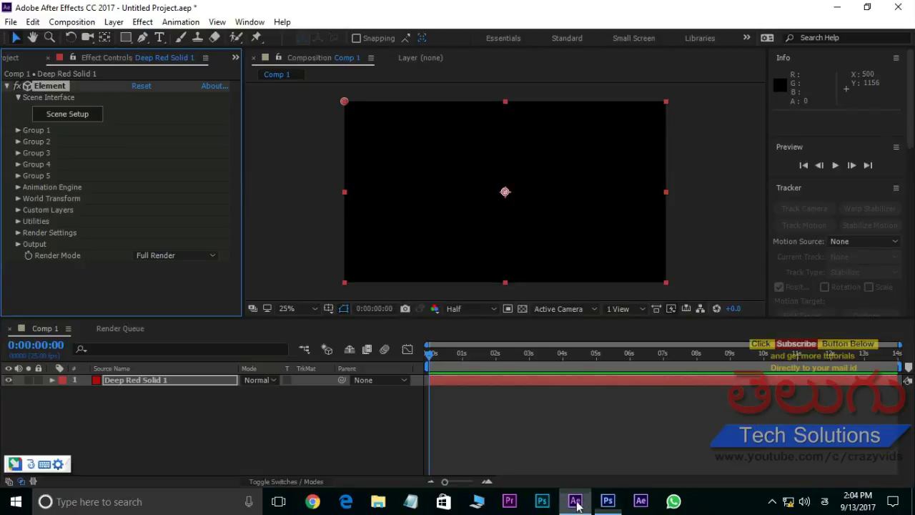
click(159, 37)
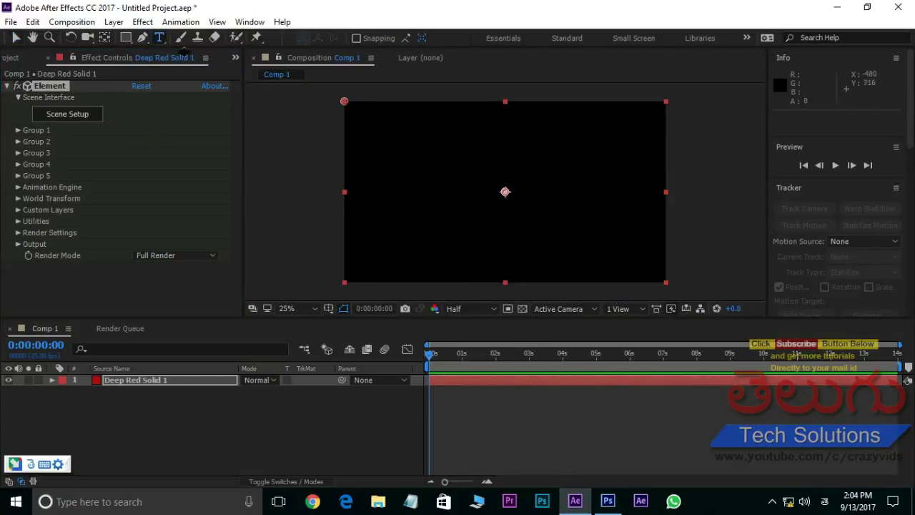
click(439, 192)
key(ctrl+v)
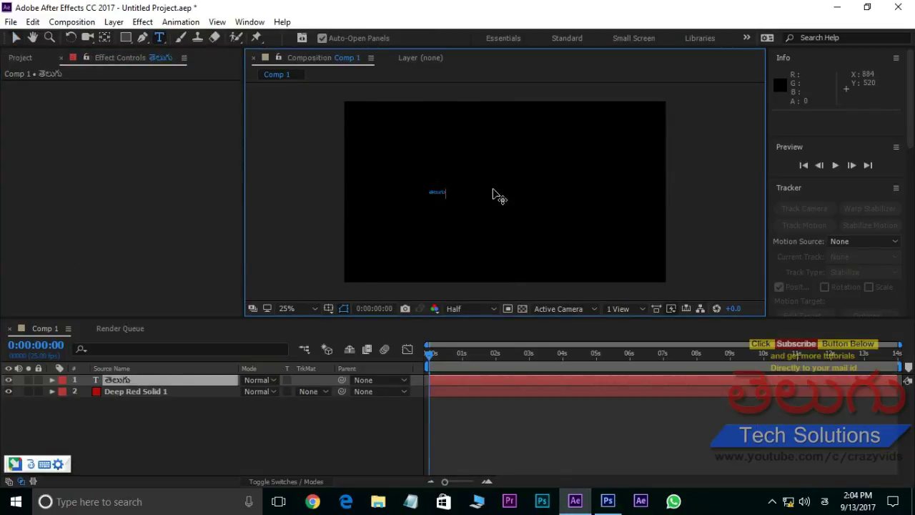
click(17, 39)
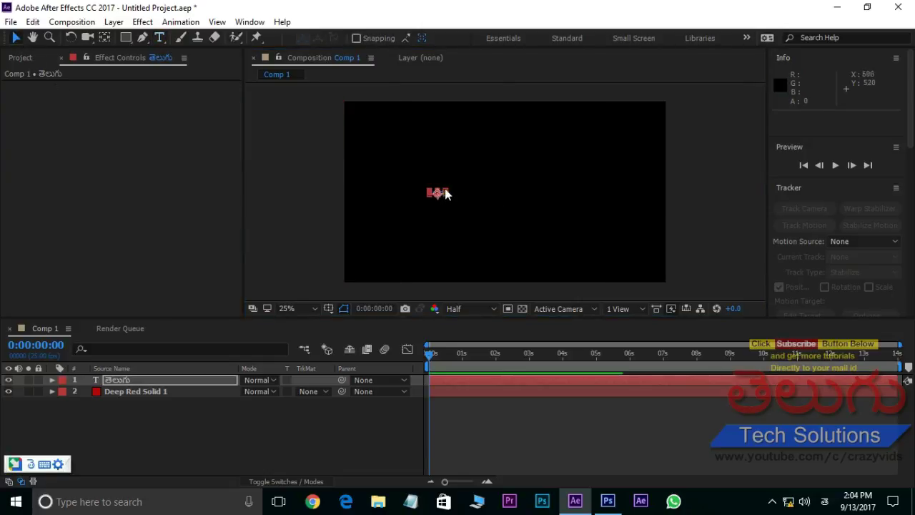
drag(446, 193, 510, 160)
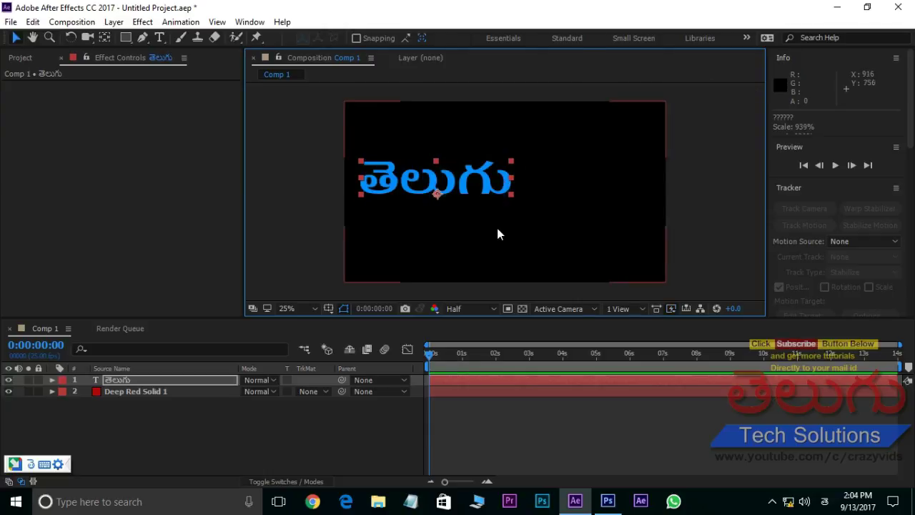
drag(489, 194, 542, 208)
Switch input back to English, hide the తెలుగు layer, and select Deep Red Solid 1.
click(824, 501)
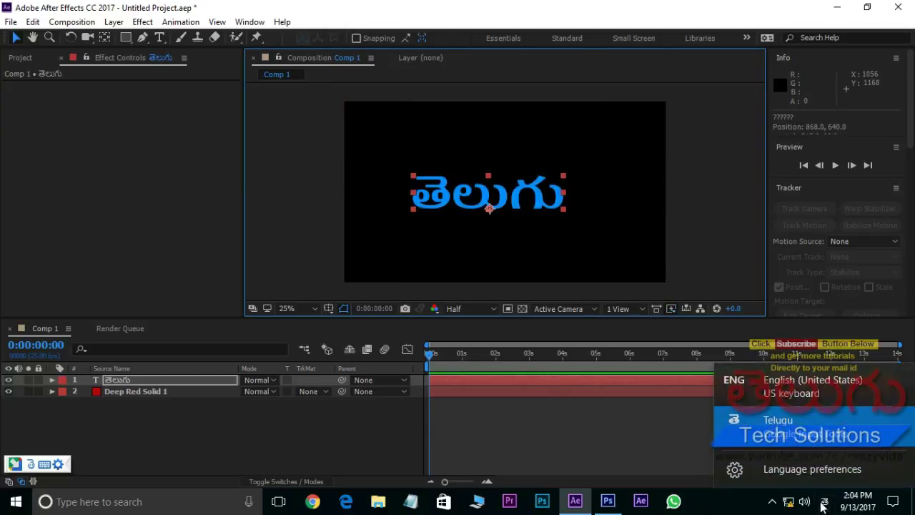
click(802, 392)
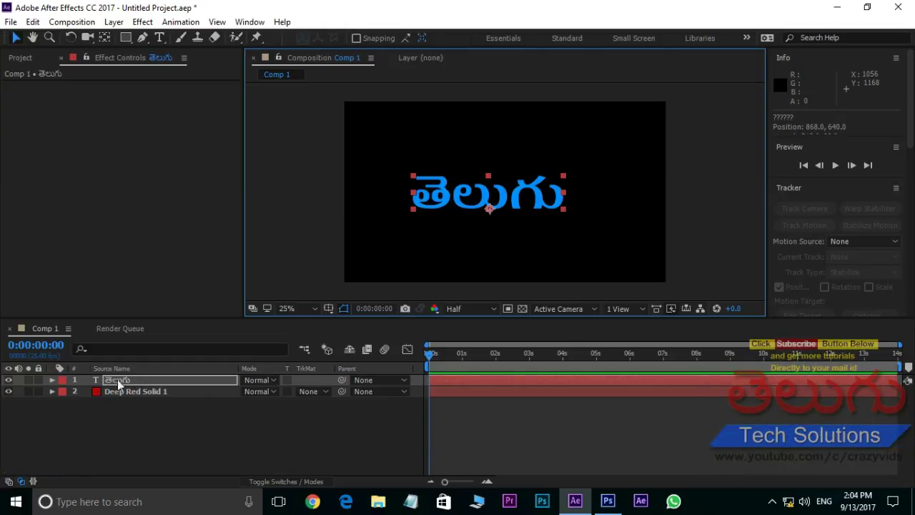
click(8, 380)
click(137, 393)
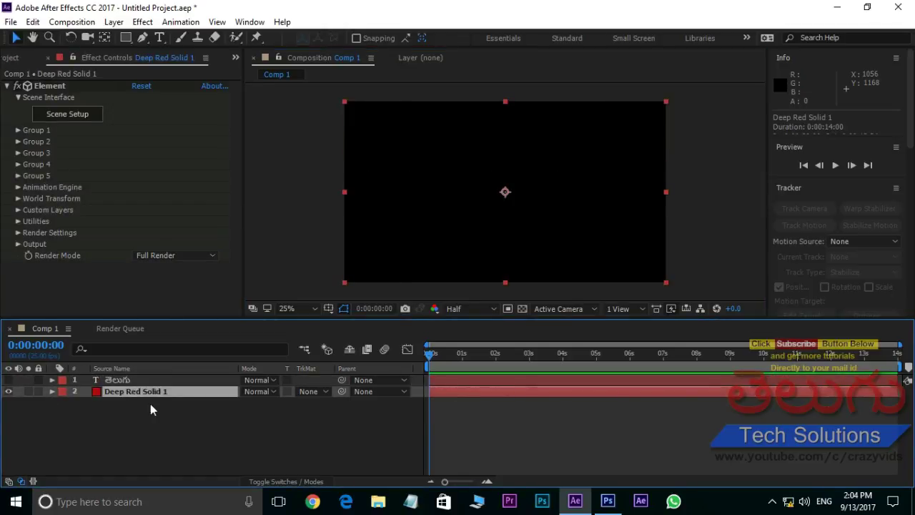
Set Element's Custom Text and Masks Path Layer 1 to 1. తెలుగు and open Scene Setup.
click(18, 210)
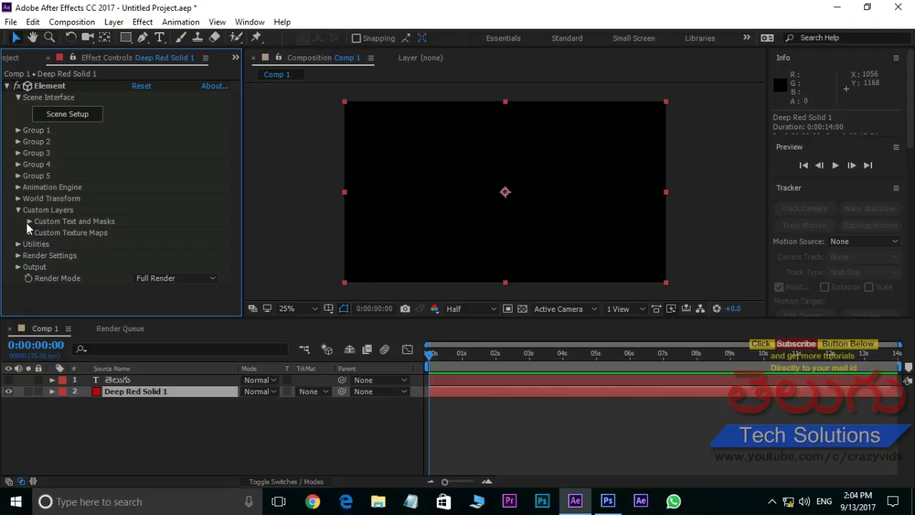
click(29, 222)
scroll(27, 239, down, 2)
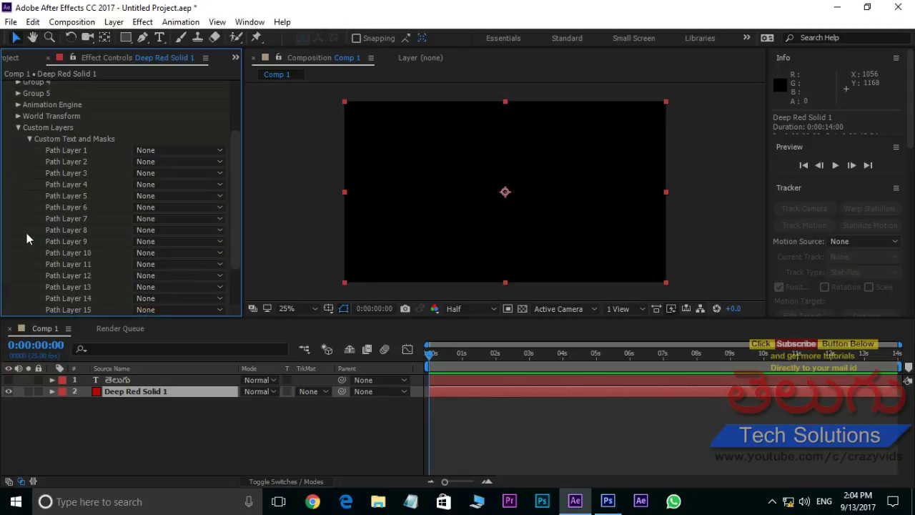
click(181, 151)
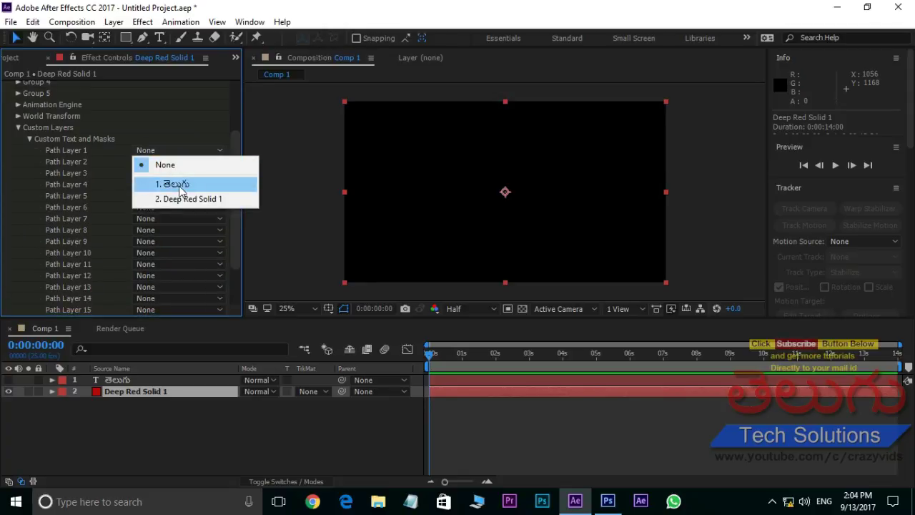
click(183, 185)
scroll(236, 243, up, 2)
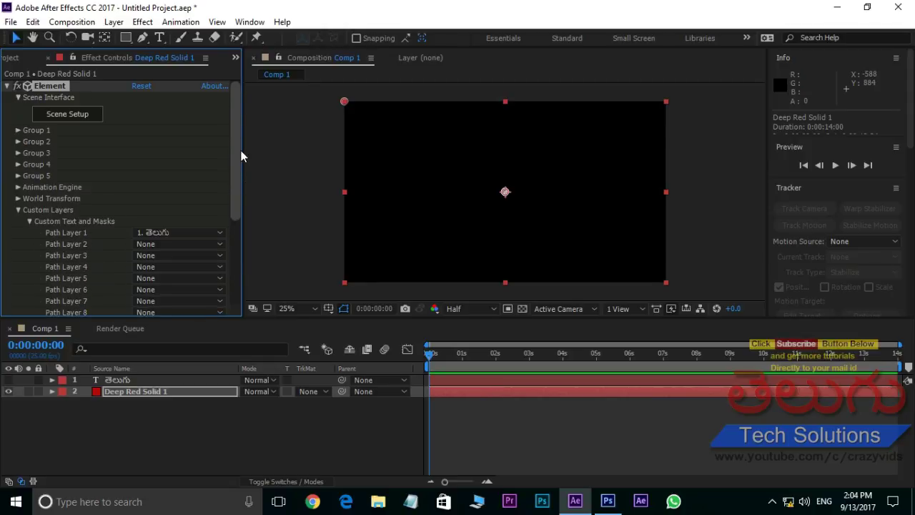
click(69, 115)
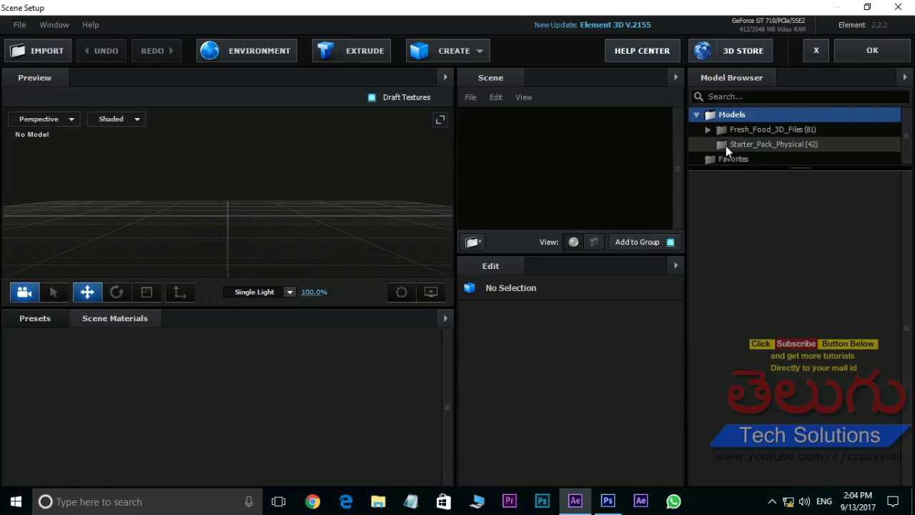
Add the rock_01 model from Starter_Pack_Physical to the scene.
click(763, 145)
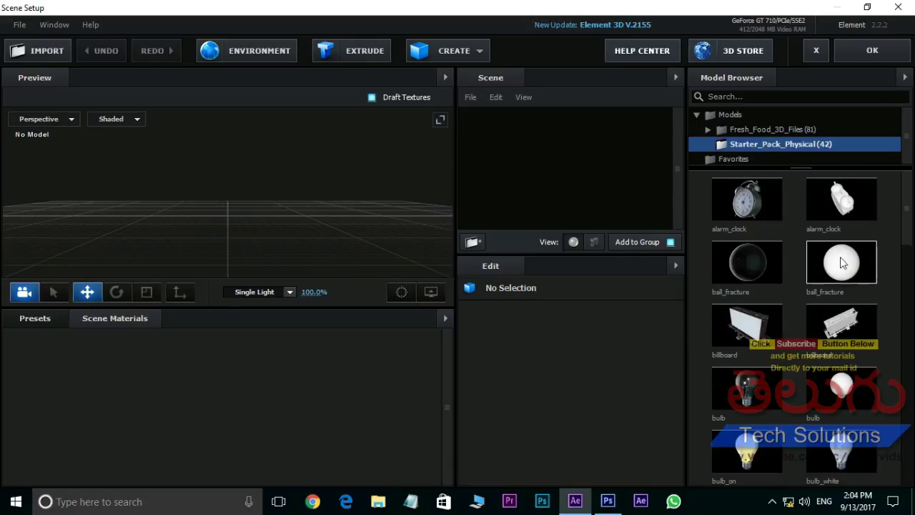
scroll(839, 269, down, 3)
scroll(839, 269, down, 3)
scroll(839, 269, down, 3)
scroll(839, 268, down, 3)
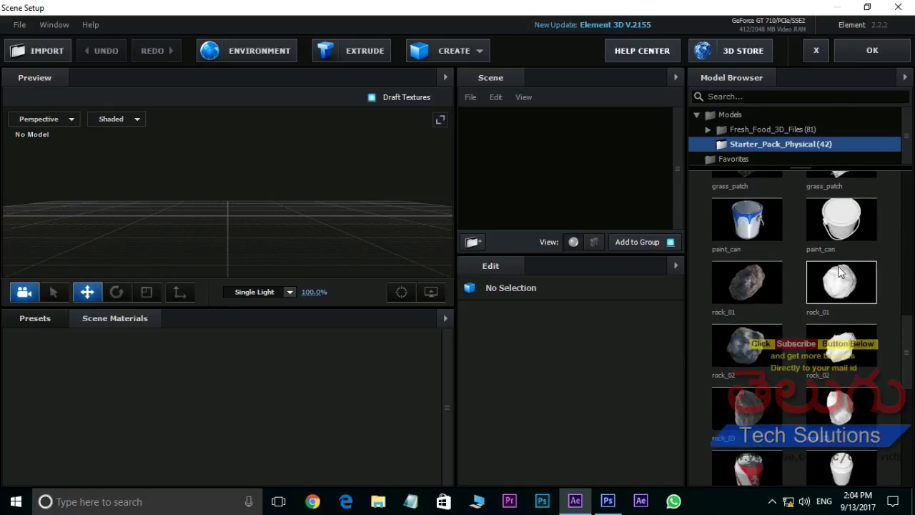
click(750, 283)
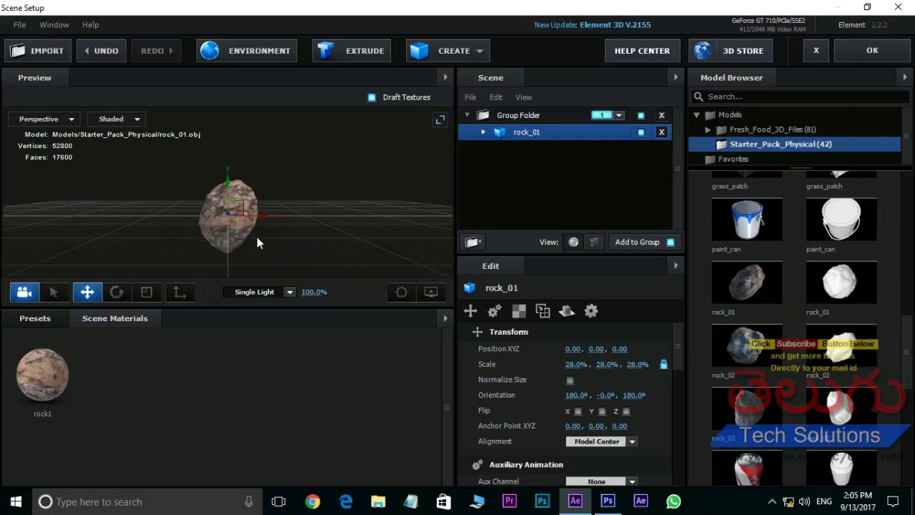
drag(259, 242, 321, 241)
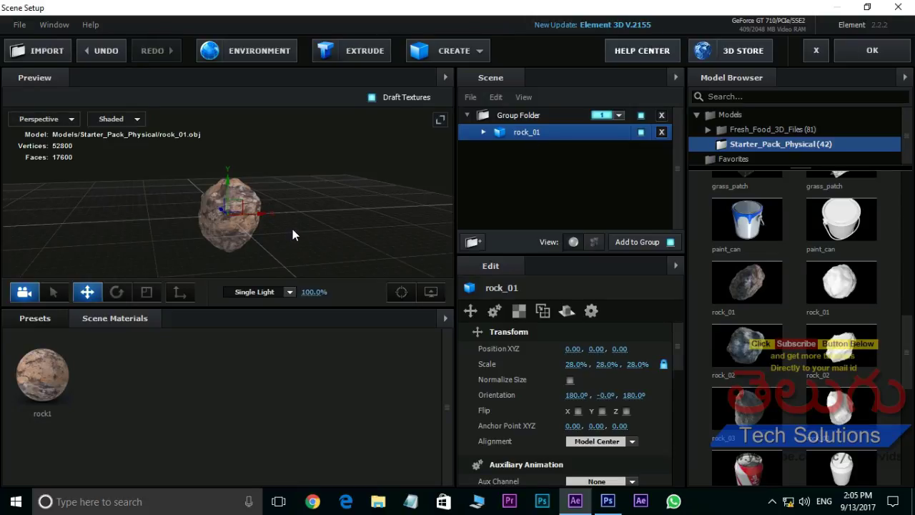
Extrude the Telugu text, give it the rock1 material, and assign it to group 2.
click(364, 53)
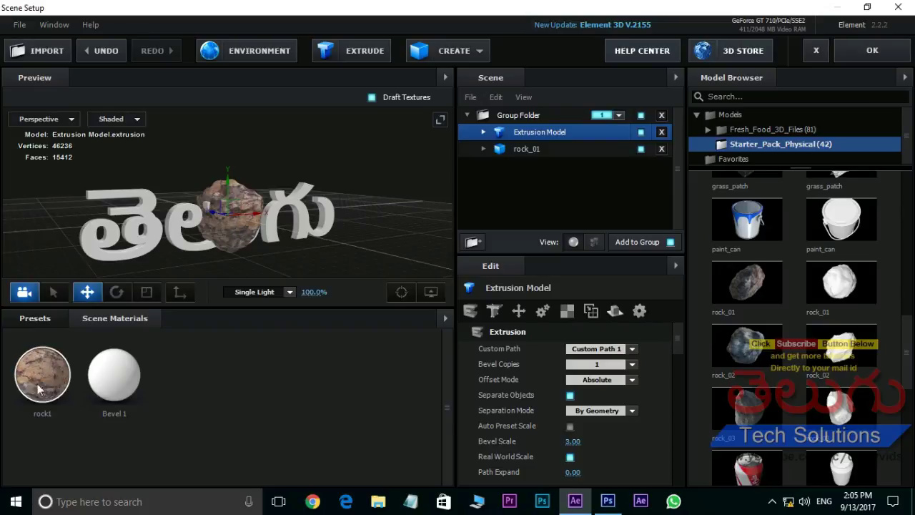
mouse_move(42, 375)
mouse_down()
mouse_move(94, 248)
mouse_move(139, 253)
mouse_move(76, 254)
mouse_move(203, 266)
mouse_move(177, 268)
mouse_up()
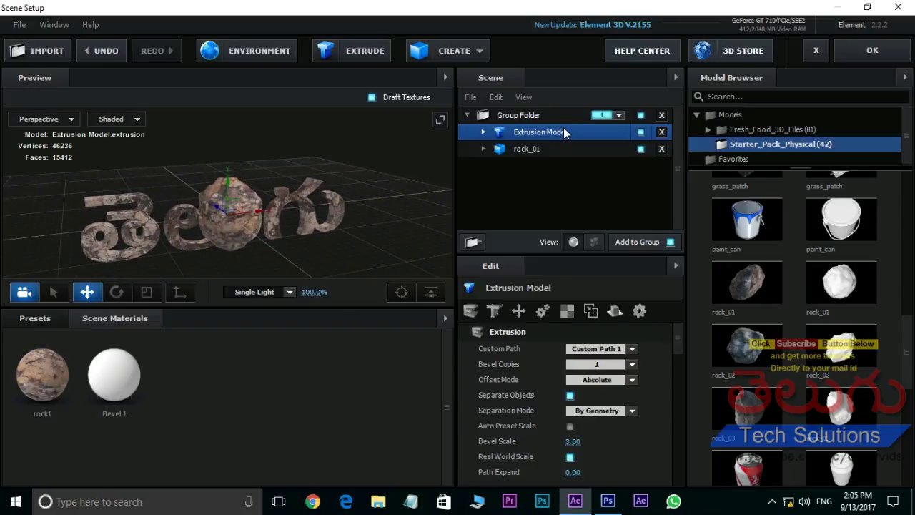
drag(564, 127, 560, 182)
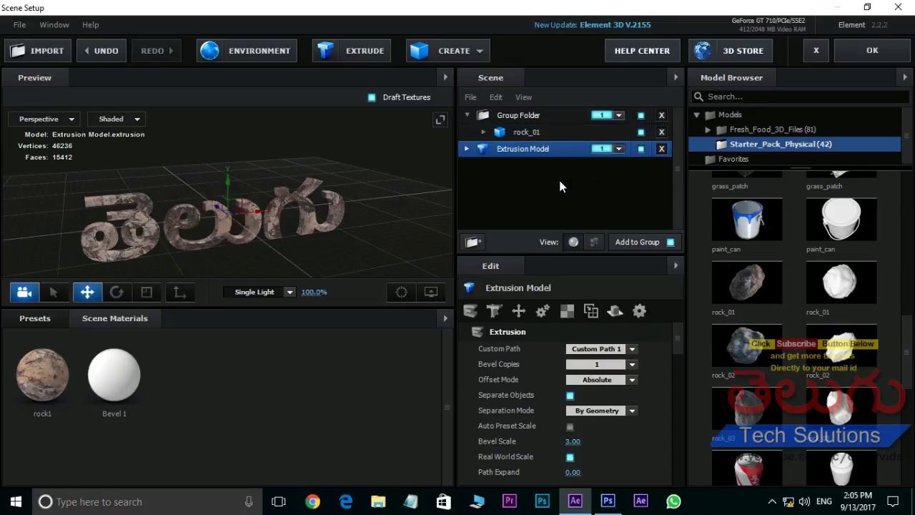
click(619, 150)
click(625, 168)
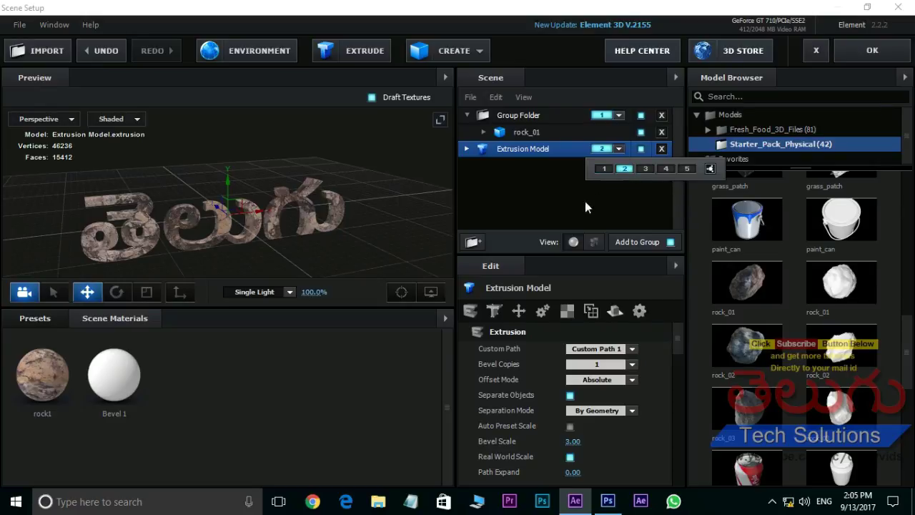
click(534, 133)
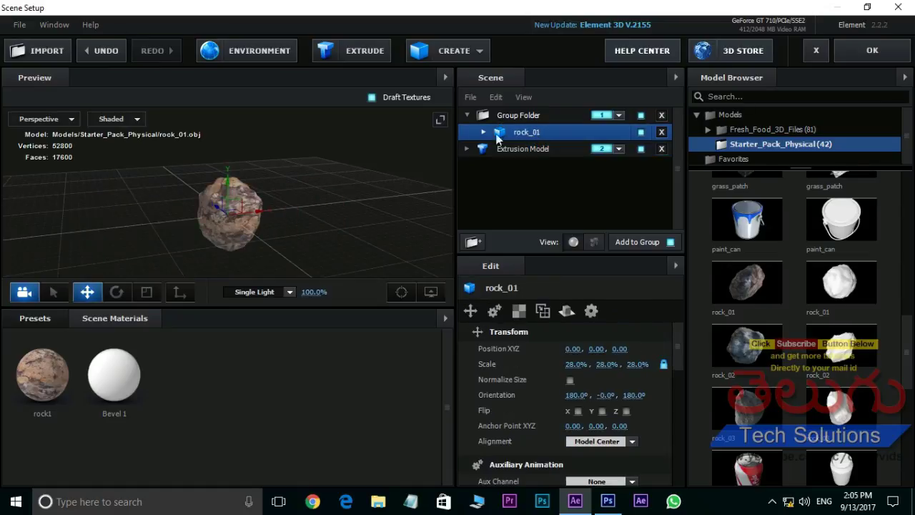
click(534, 150)
click(541, 130)
Set Group 1's Particle Replicator shape to Sphere.
click(870, 51)
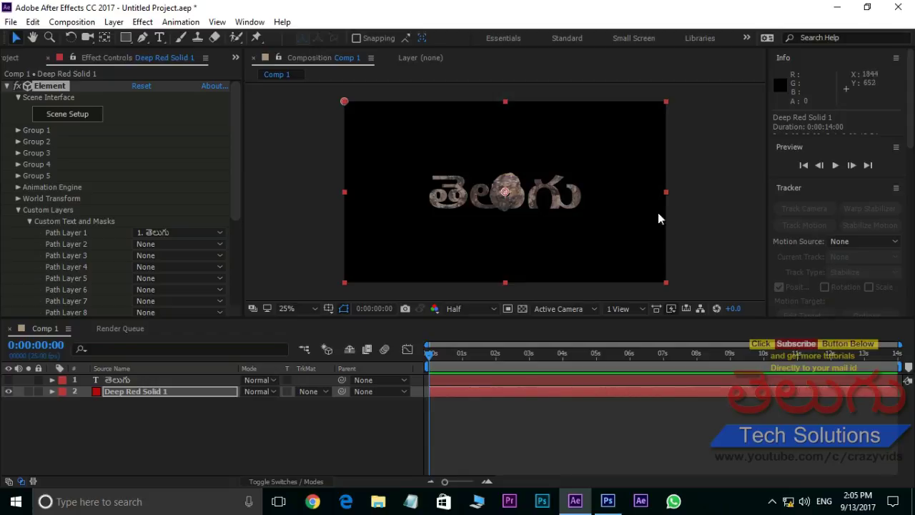
scroll(532, 204, up, 2)
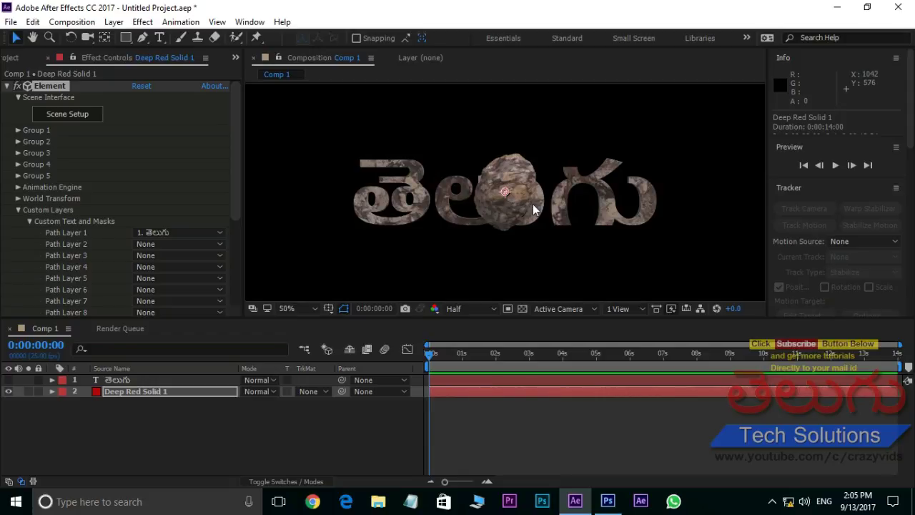
click(18, 130)
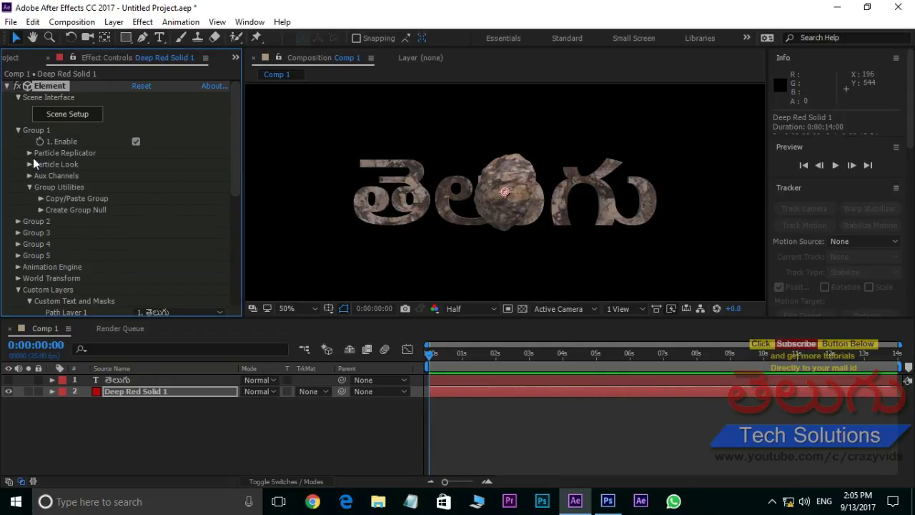
click(29, 153)
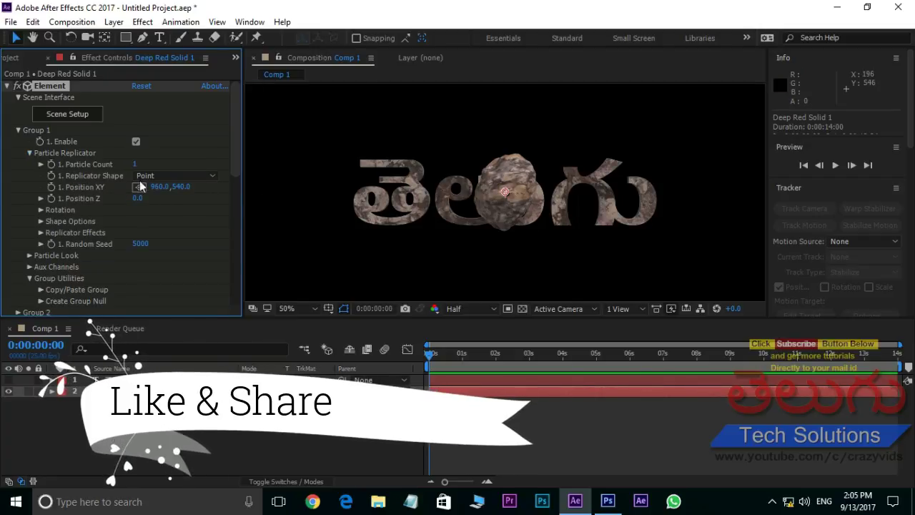
click(211, 175)
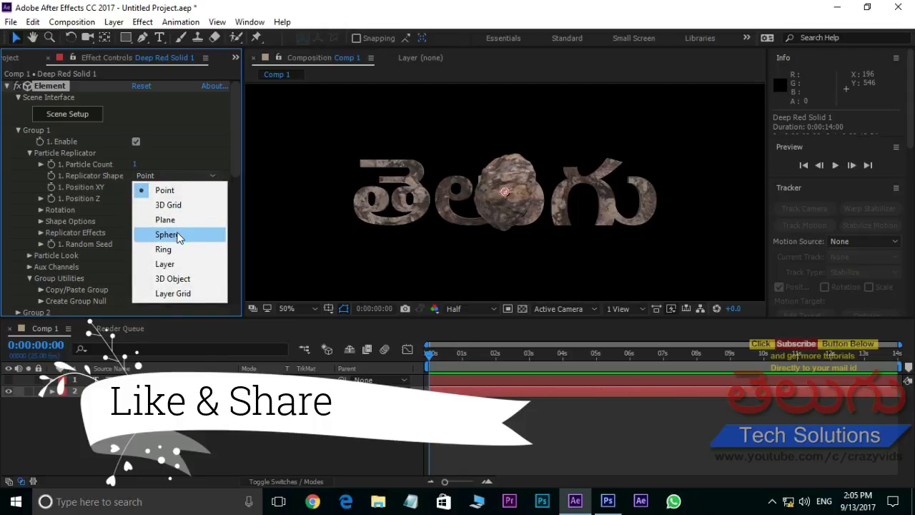
click(177, 236)
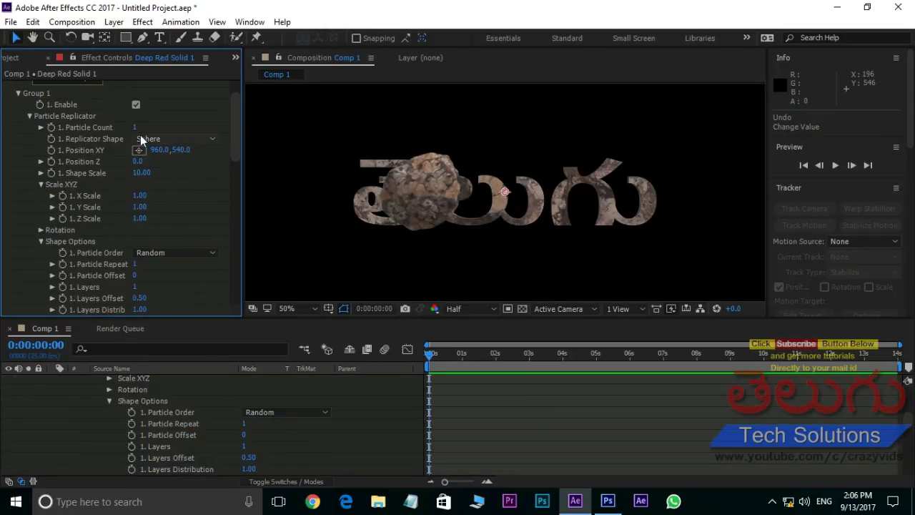
Raise the Particle Count to 154 and the Shape Scale to 13.80.
drag(140, 129, 222, 121)
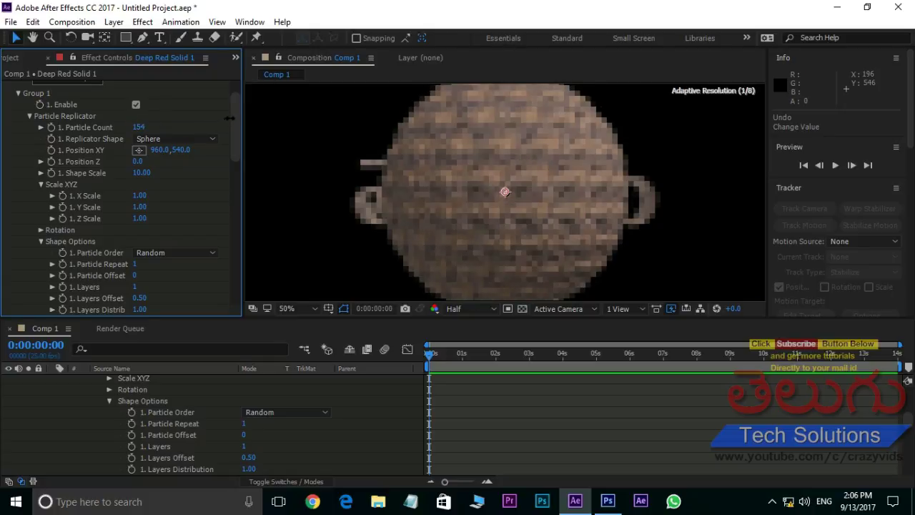
drag(222, 122, 742, 255)
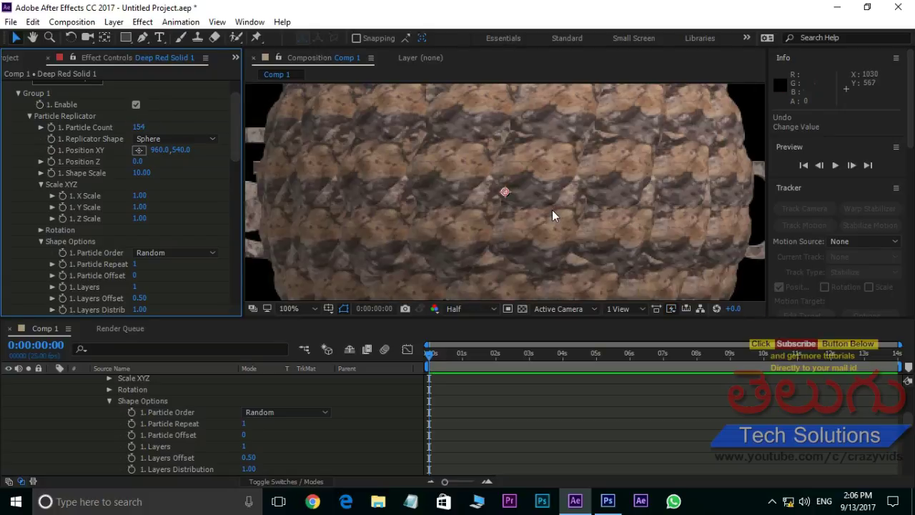
key(comma)
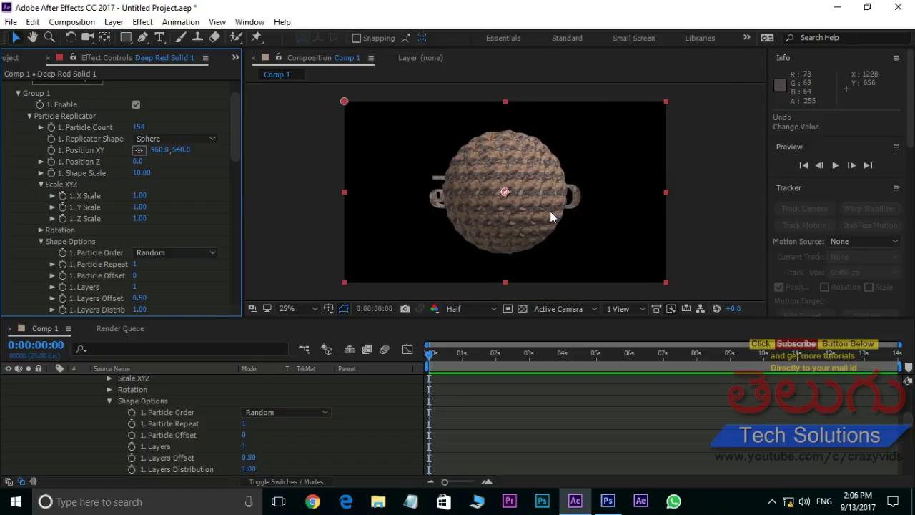
key(period)
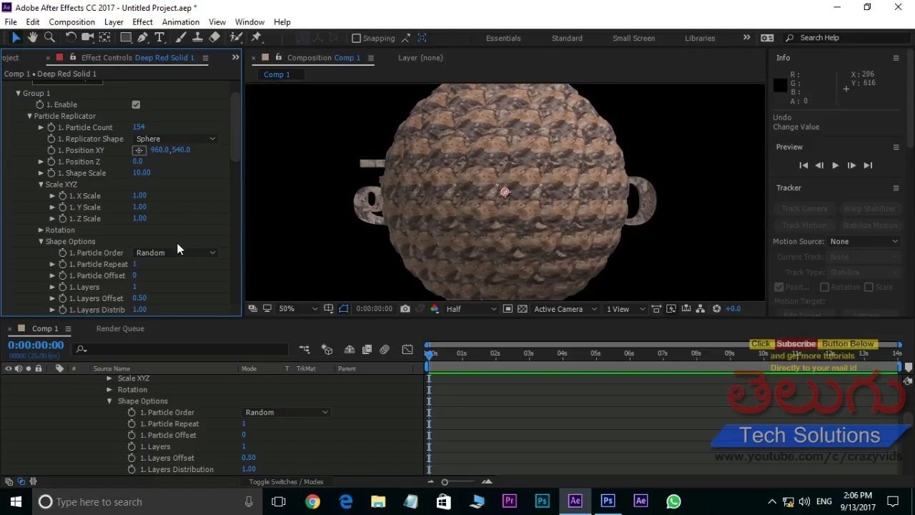
mouse_move(142, 176)
mouse_down()
mouse_move(168, 171)
mouse_move(160, 172)
mouse_up()
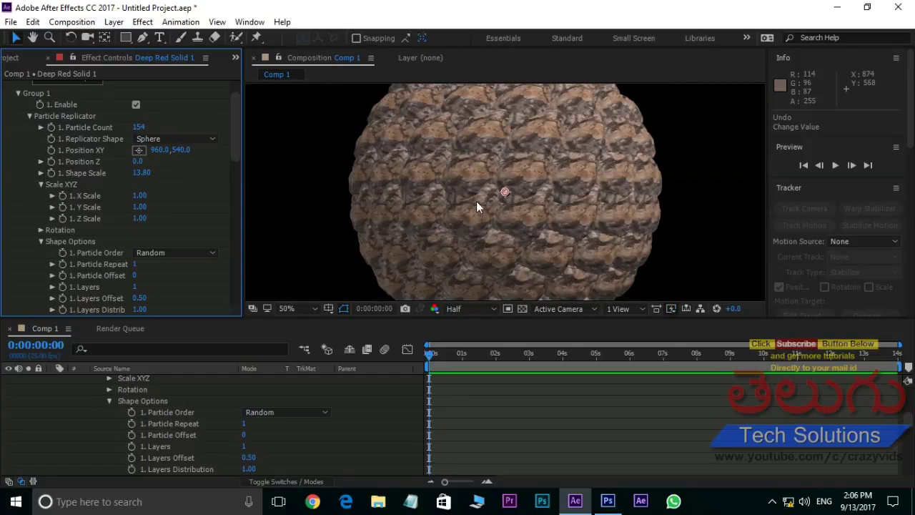
drag(237, 115, 244, 230)
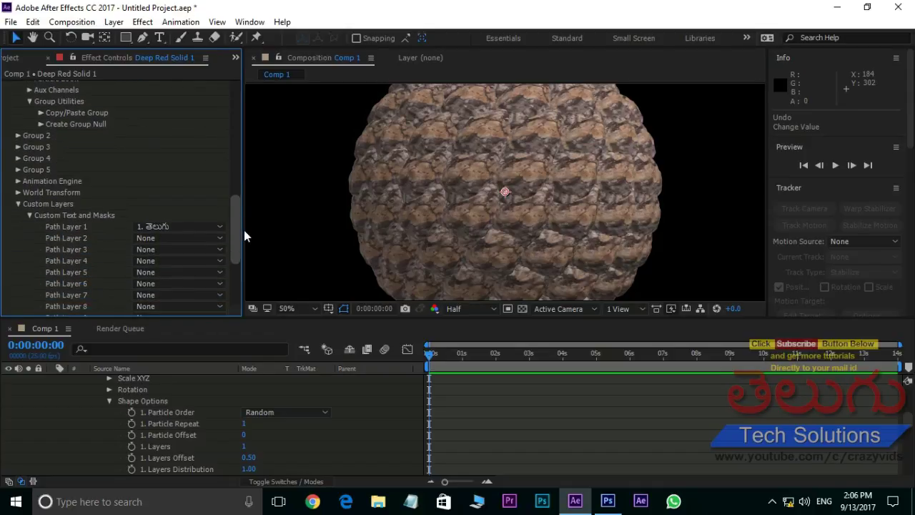
Enable Element's Animation Engine.
click(18, 177)
scroll(82, 189, down, 2)
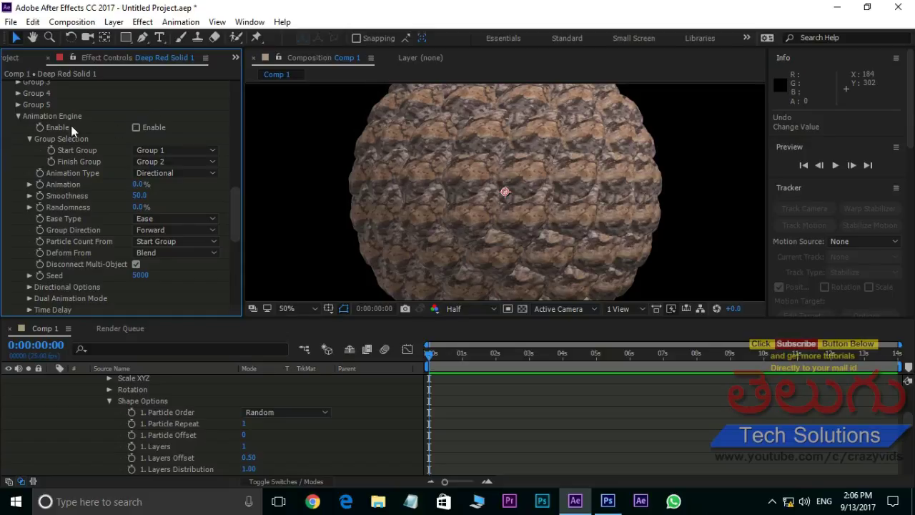
click(135, 127)
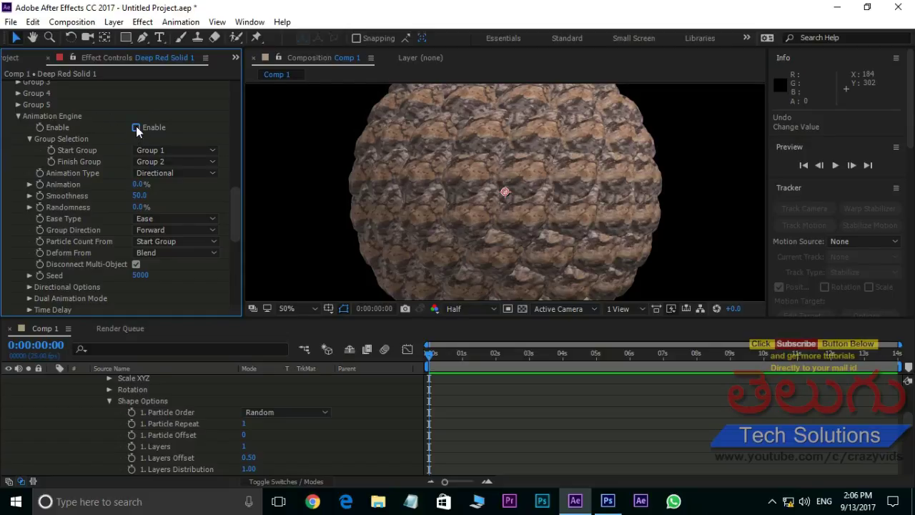
click(428, 354)
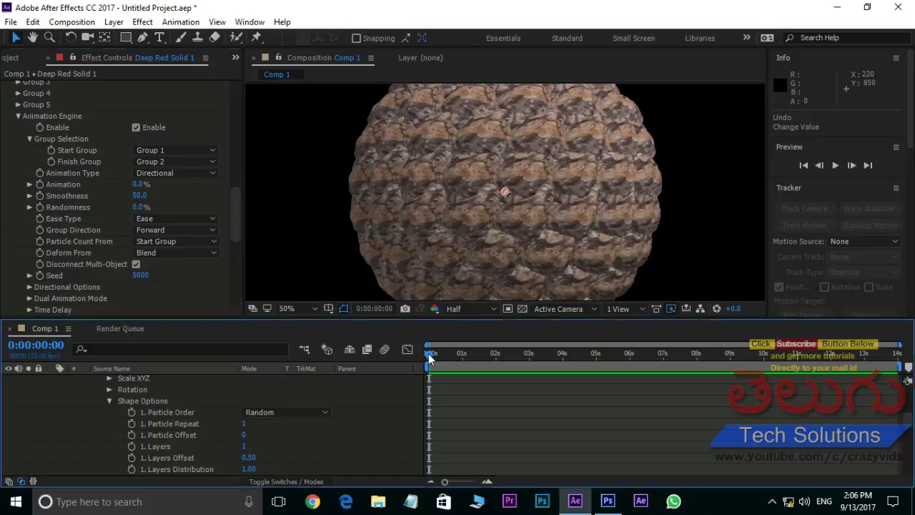
Keyframe Animation to reach 100% at 0:00:01:24, and end the work area at 0:00:02:09.
click(40, 185)
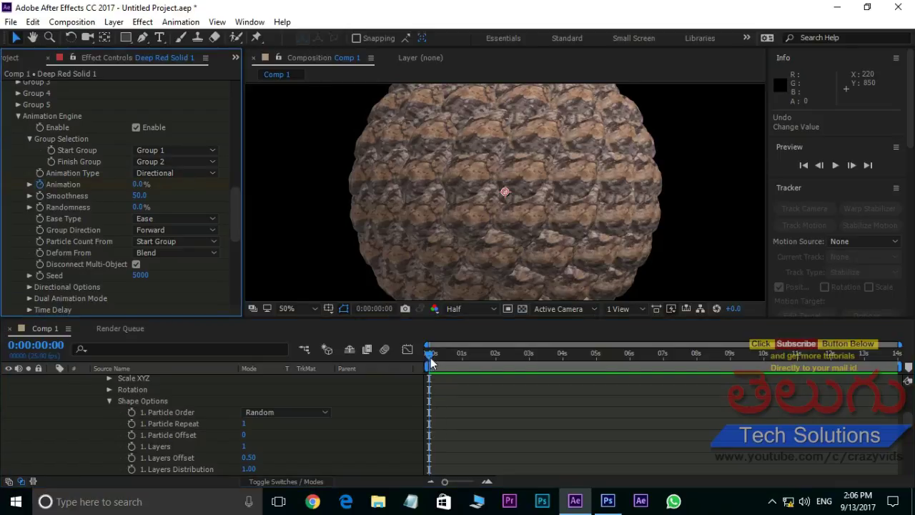
drag(430, 358, 494, 353)
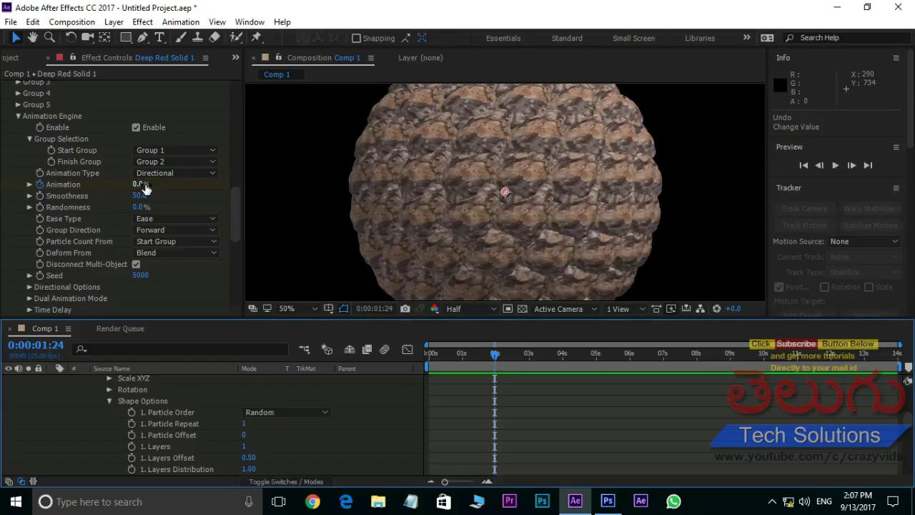
drag(143, 185, 239, 189)
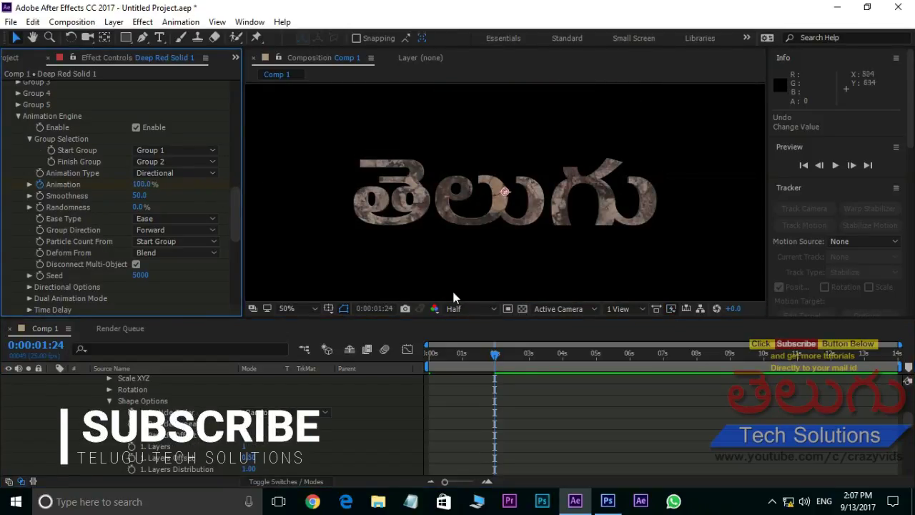
drag(495, 358, 508, 357)
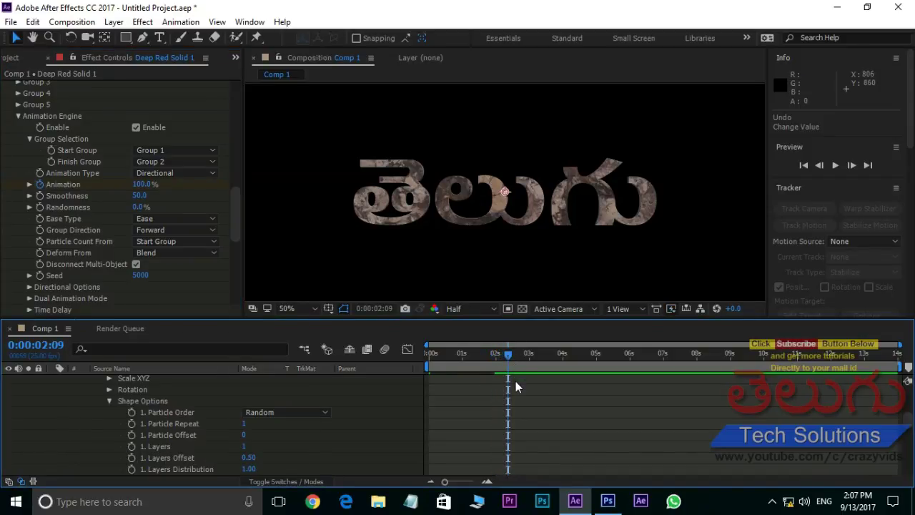
key(n)
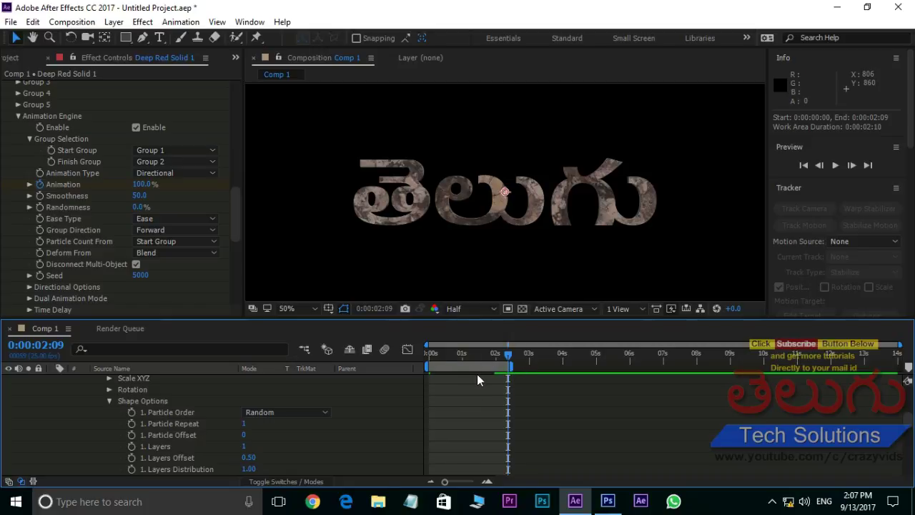
Trim the composition to the work area so it runs about two seconds.
right_click(470, 366)
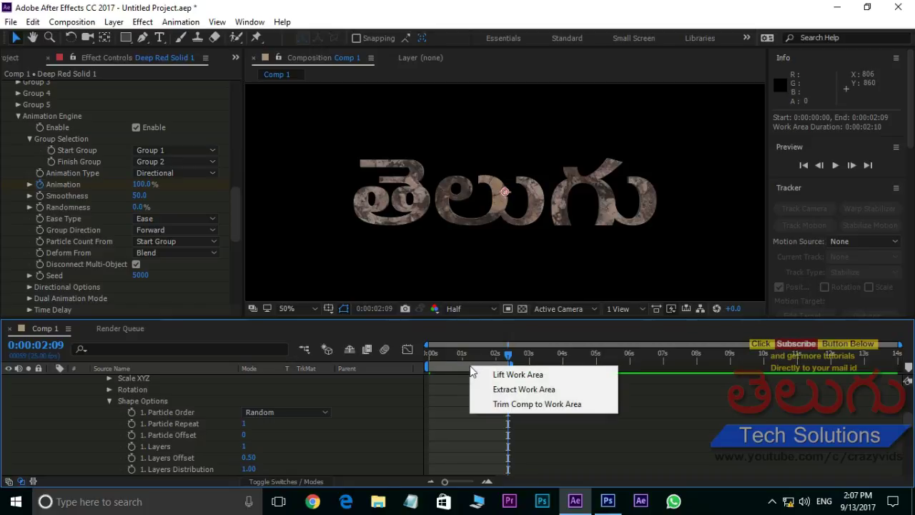
right_click(456, 362)
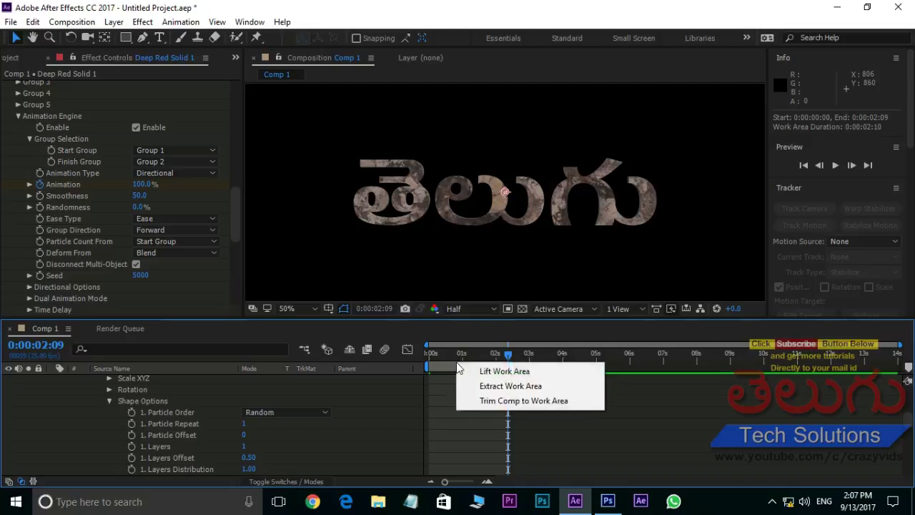
click(525, 402)
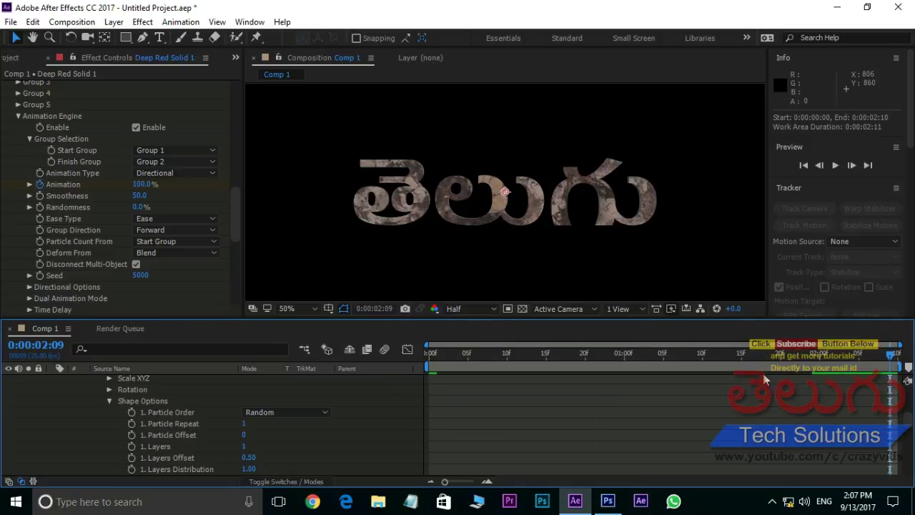
Scrub and preview the rock sphere morphing into తెలుగు, then return to frame 0.
drag(884, 363, 429, 353)
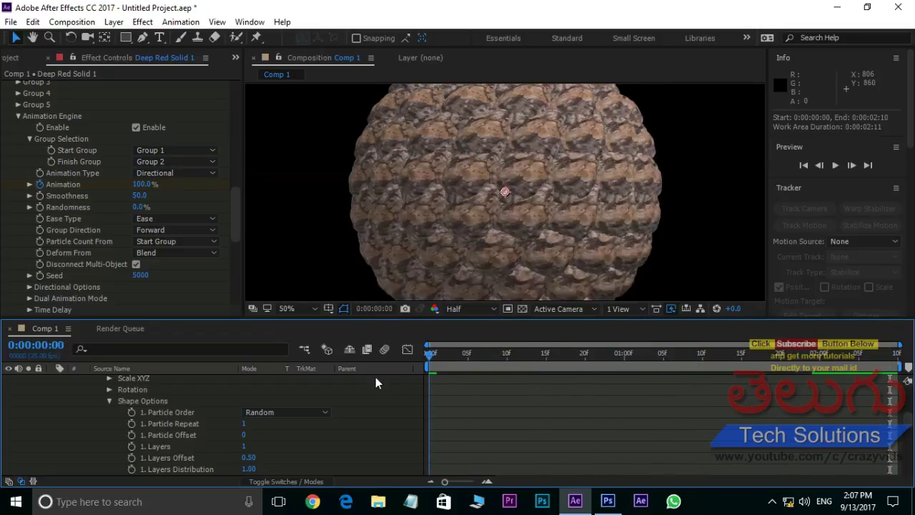
key(space)
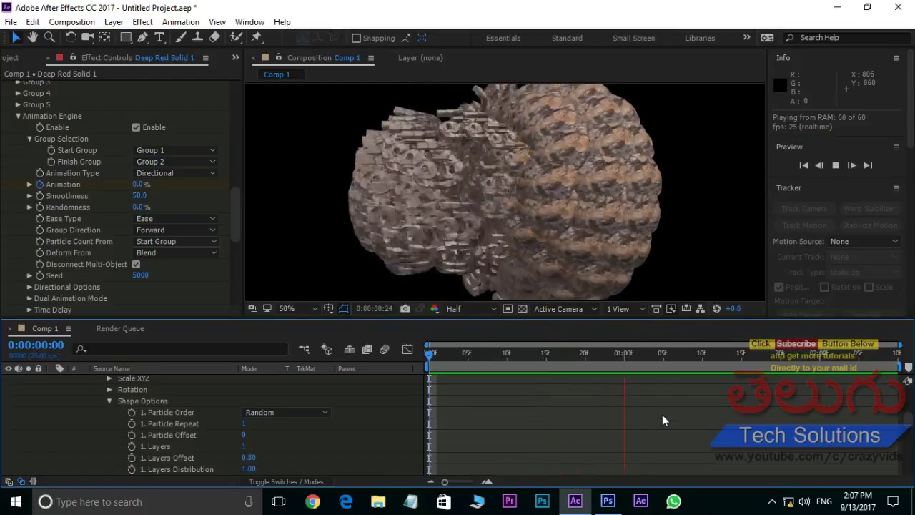
key(space)
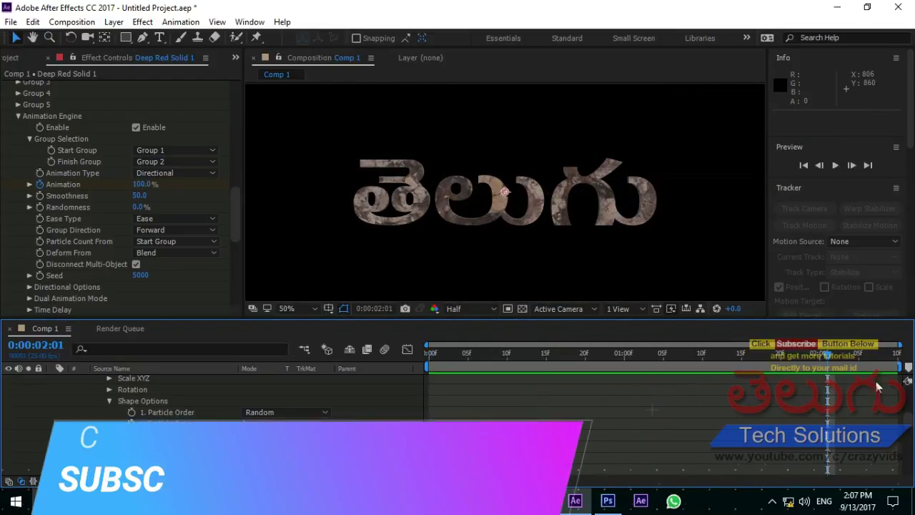
key(Home)
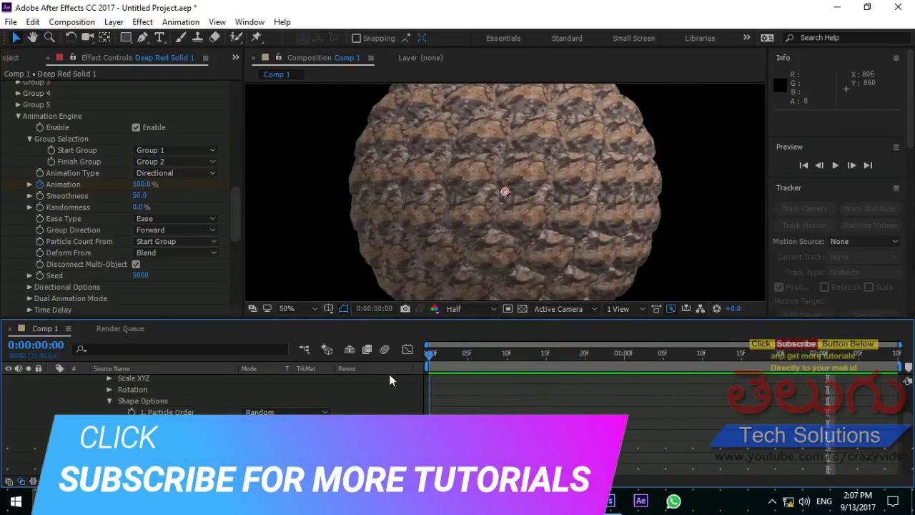
scroll(683, 201, down, 3)
scroll(500, 172, up, 2)
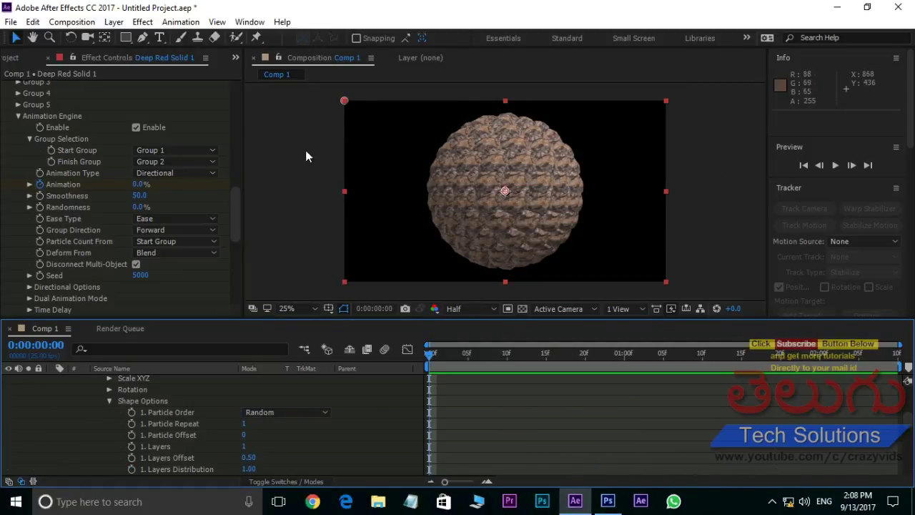
In Element's Render Settings > Physical Environment, enable Show in BG.
scroll(138, 242, down, 3)
scroll(138, 241, down, 2)
scroll(143, 210, up, 1)
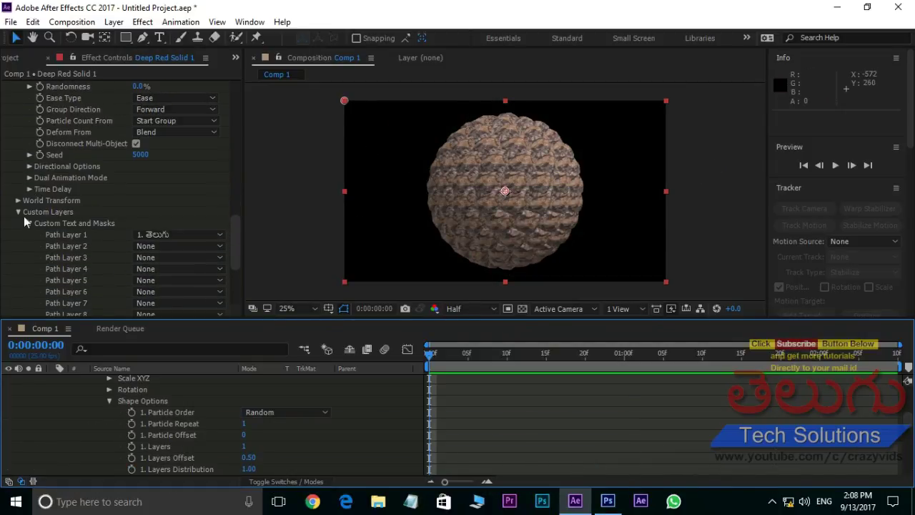
click(18, 212)
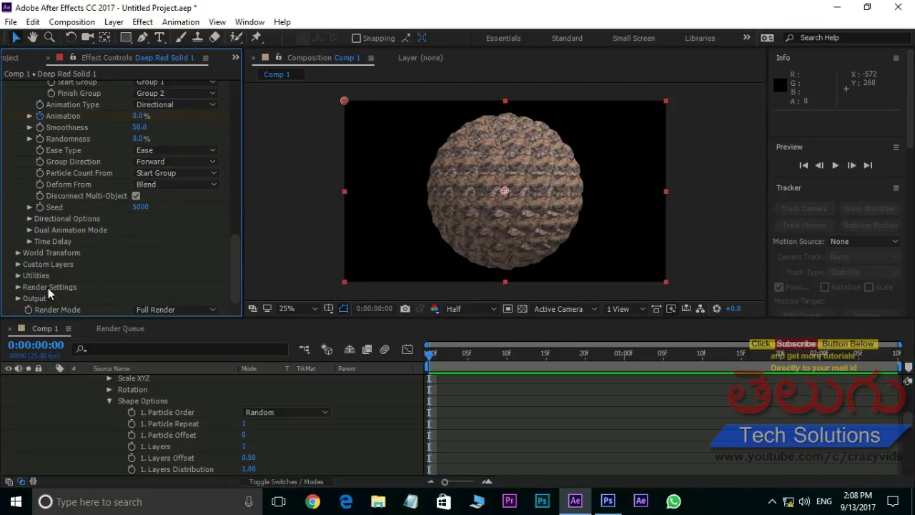
click(18, 287)
scroll(93, 279, down, 5)
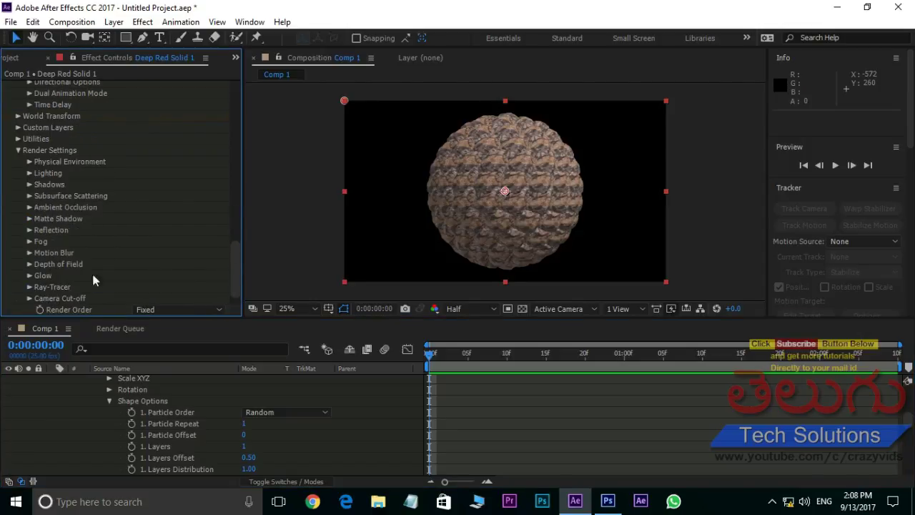
scroll(231, 263, down, 2)
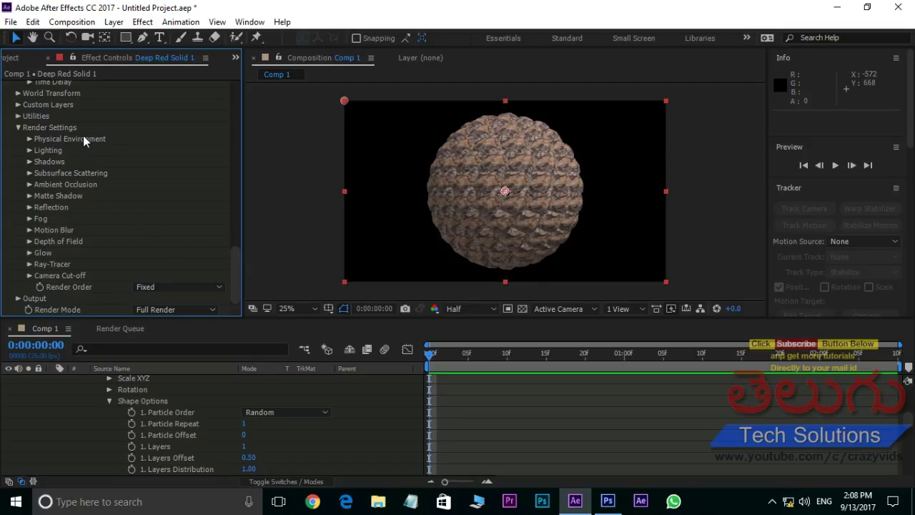
click(42, 141)
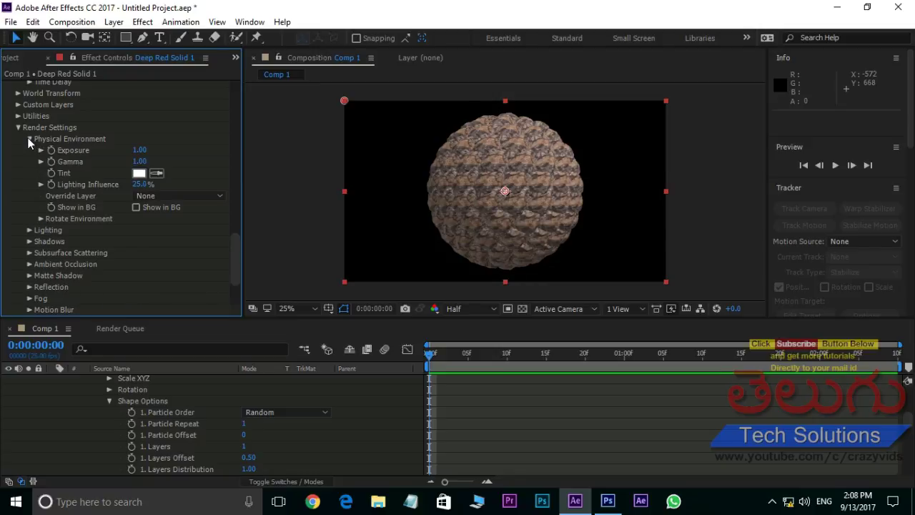
click(29, 140)
click(30, 140)
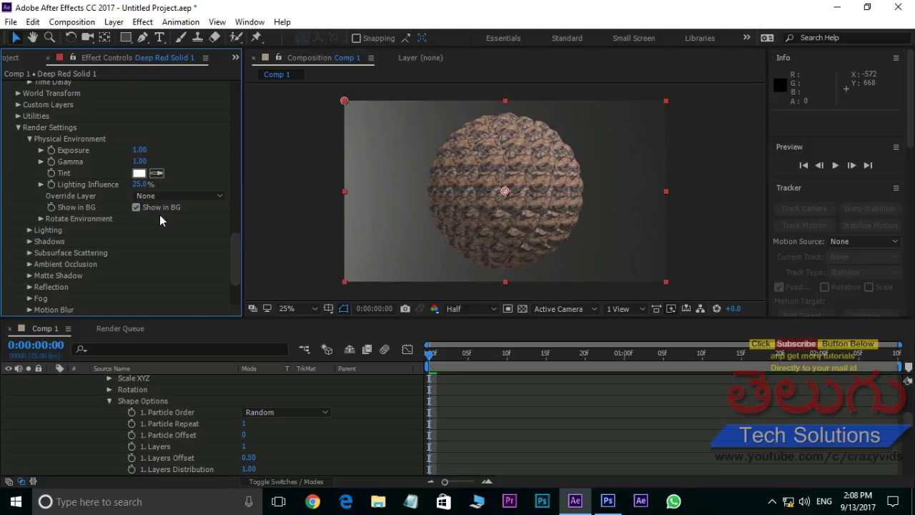
scroll(178, 416, up, 10)
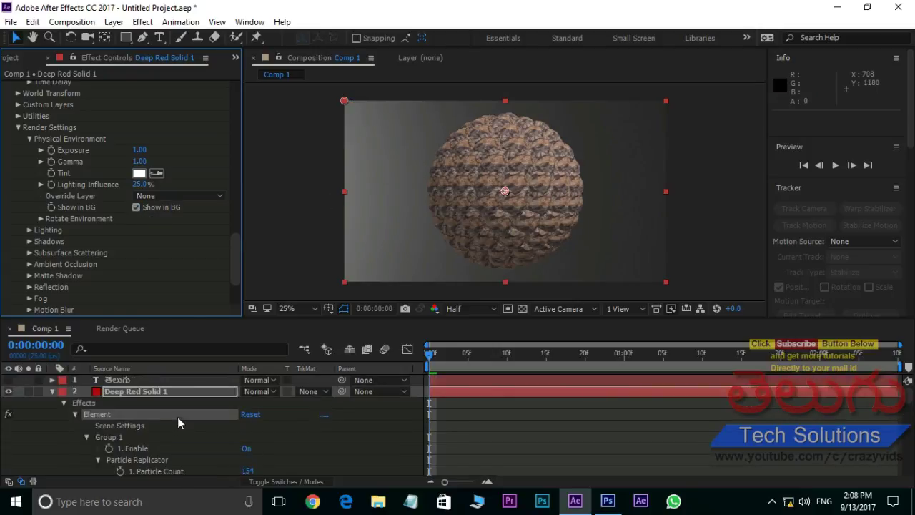
Add a new Camera 1 layer and orbit it around the rock sphere.
click(53, 391)
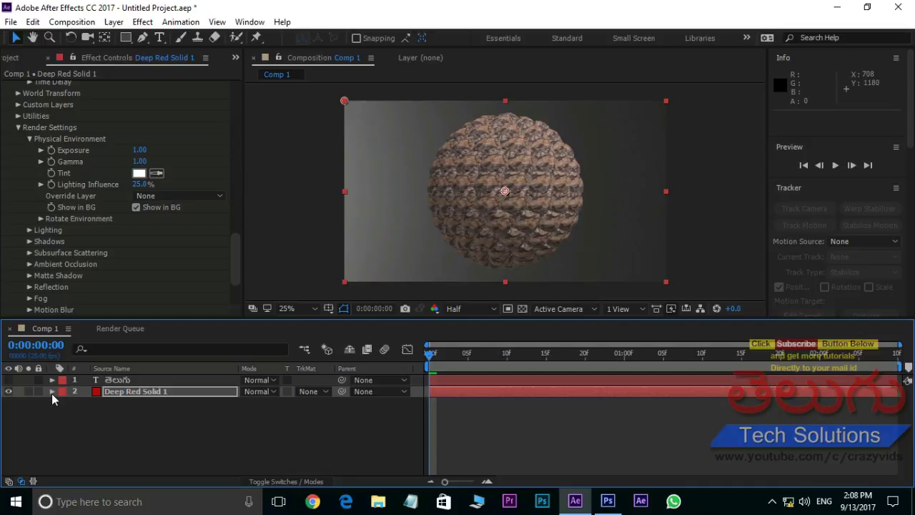
right_click(140, 446)
mouse_move(179, 321)
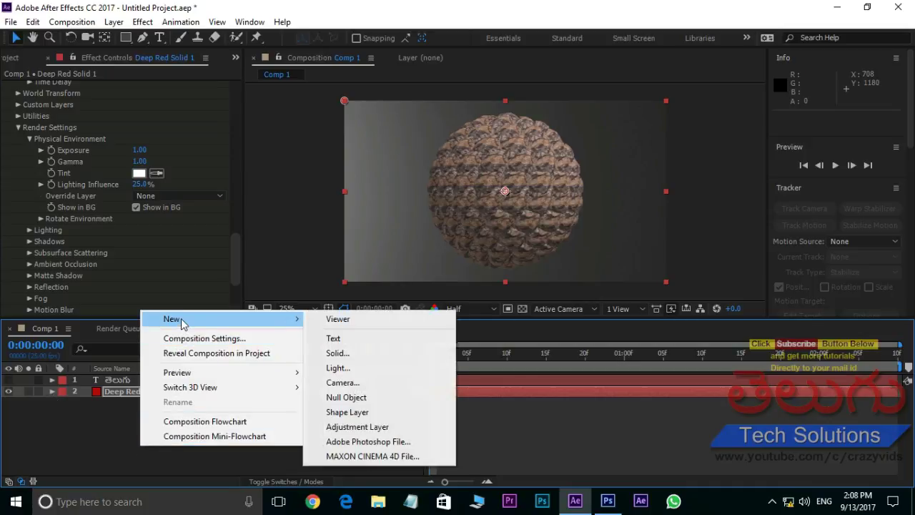
click(341, 383)
click(592, 395)
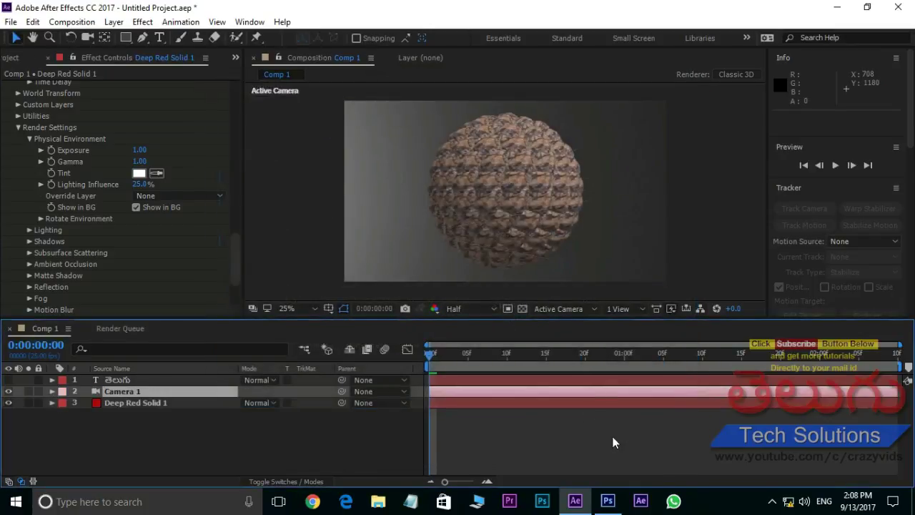
click(87, 38)
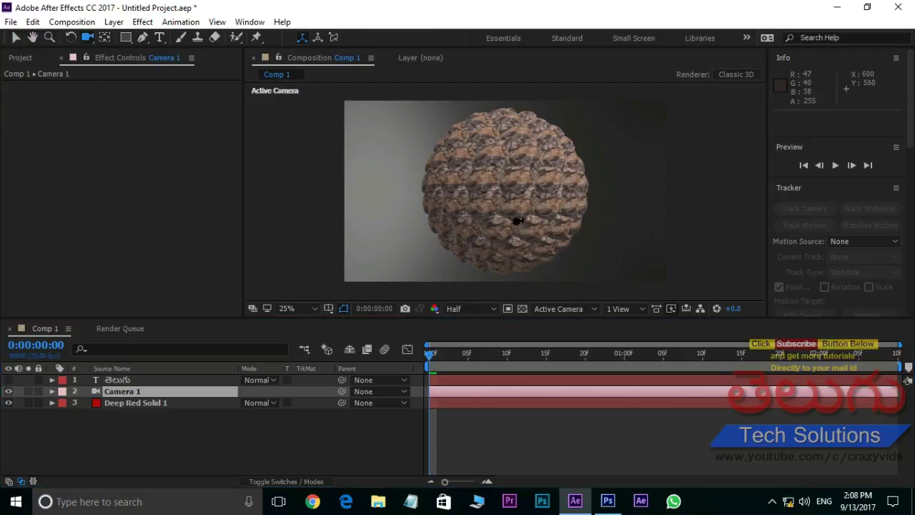
mouse_move(551, 185)
mouse_down()
mouse_move(531, 193)
mouse_move(527, 218)
mouse_move(556, 228)
mouse_up()
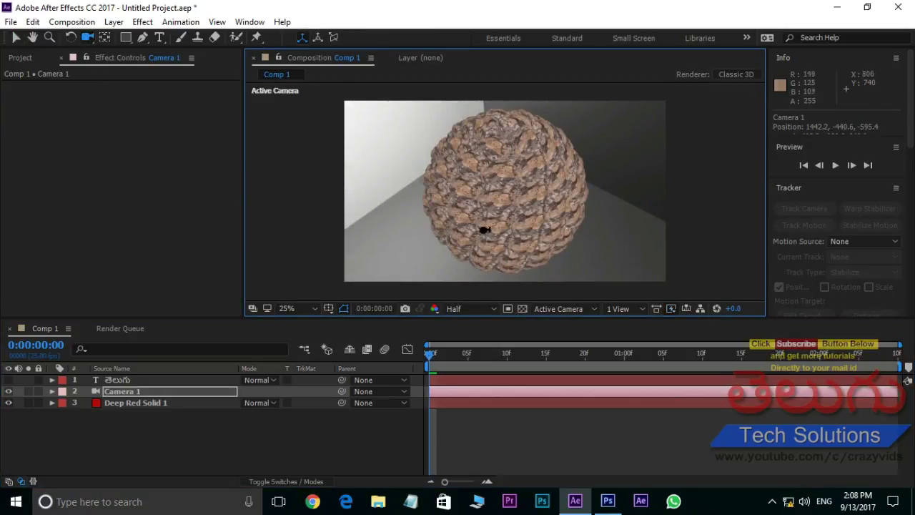
Orbit Camera 1 further to reveal the floor and wall corner, then select Deep Red Solid 1.
drag(486, 216, 468, 233)
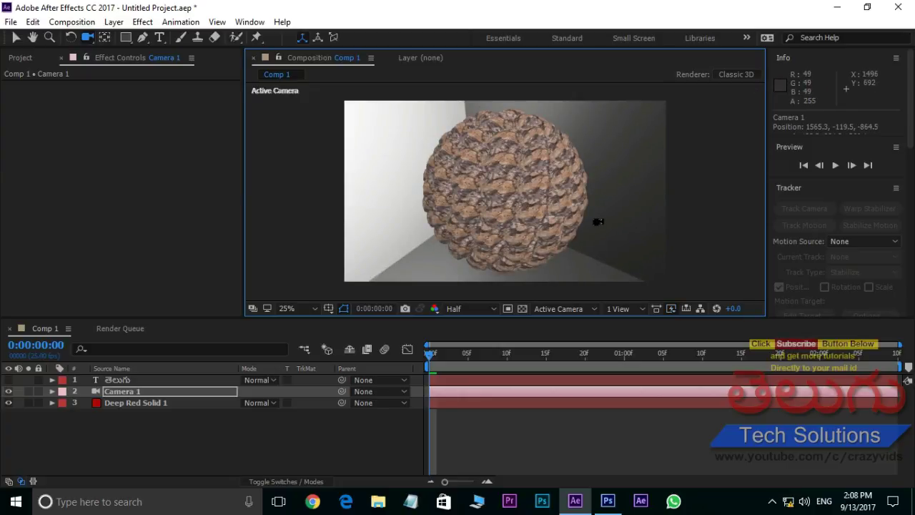
click(136, 401)
In Element Scene Setup, swap environment Basic_2K_03.jpg for the Basic_2K_12.dds sky map.
click(75, 119)
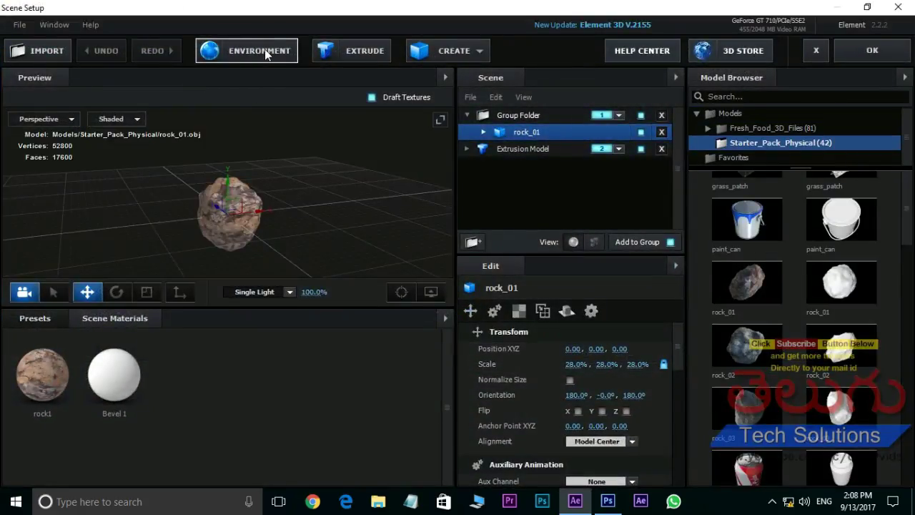
click(251, 55)
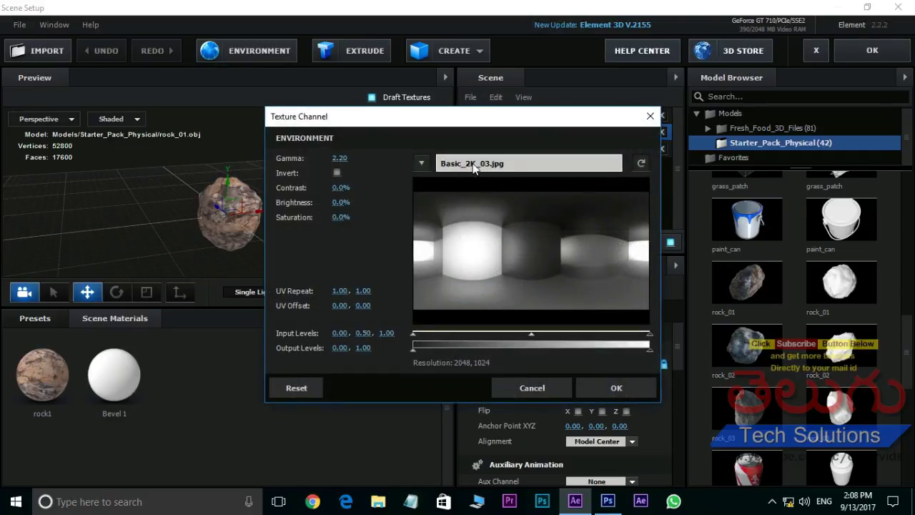
click(528, 166)
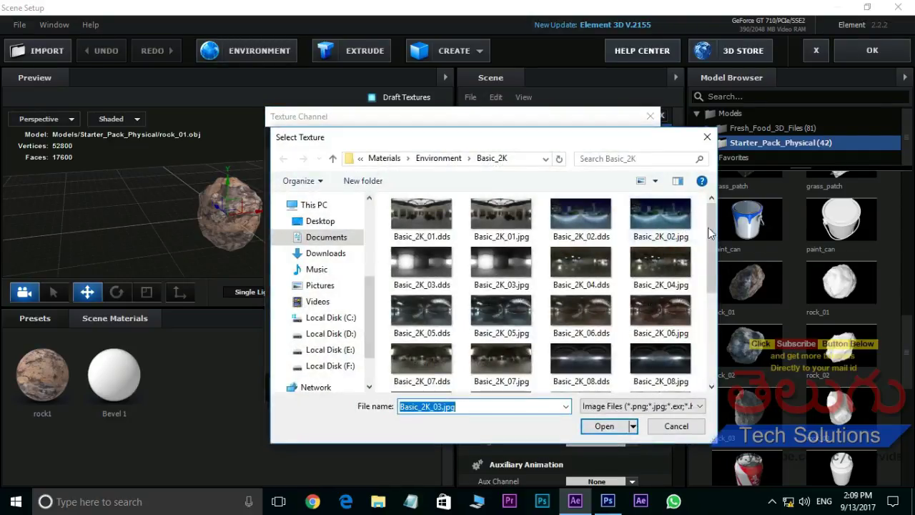
drag(712, 218, 706, 331)
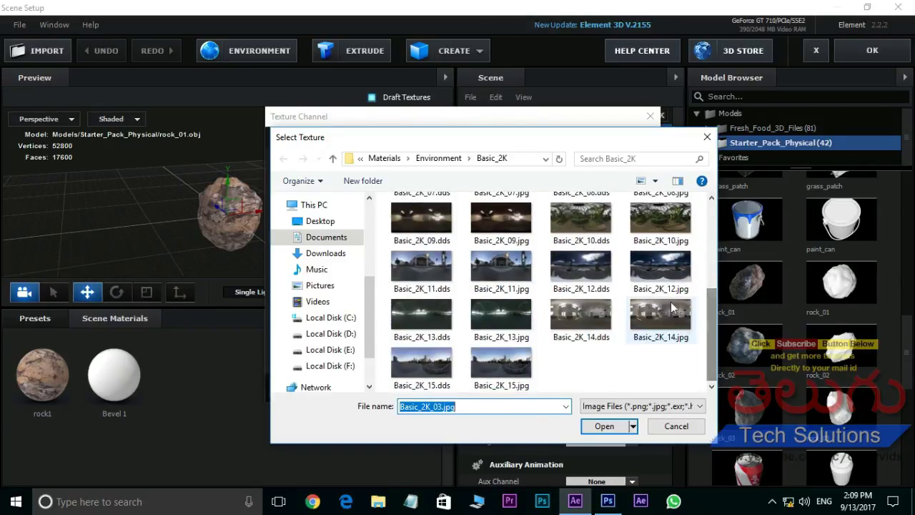
click(581, 272)
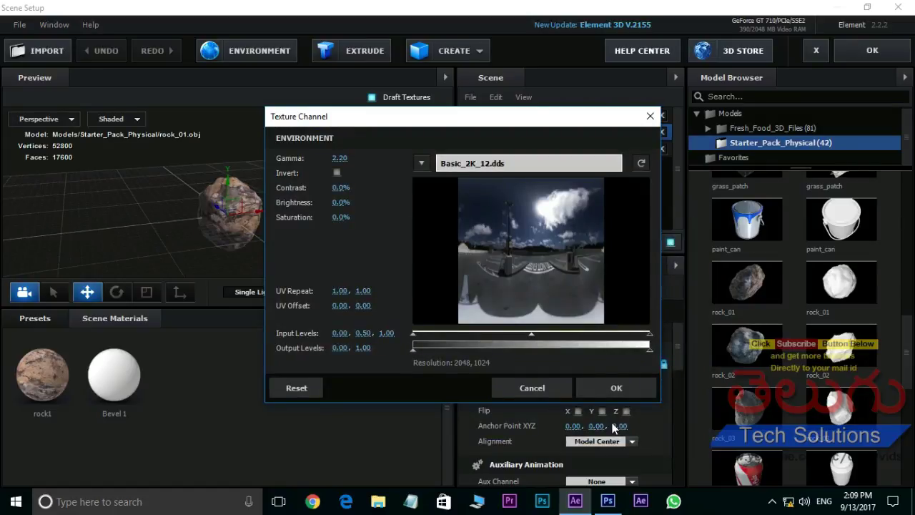
click(613, 386)
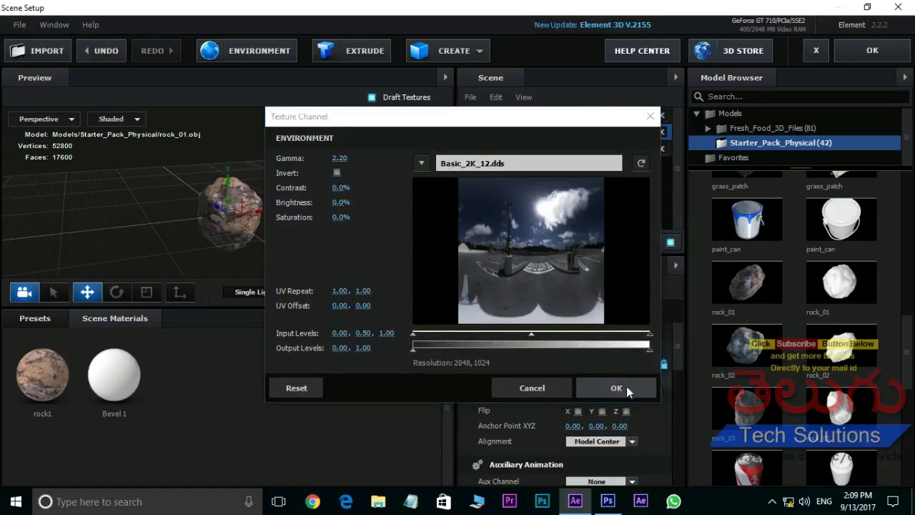
Apply the scene changes and orbit Camera 1 lower to frame the sphere against cloudy sky.
click(872, 50)
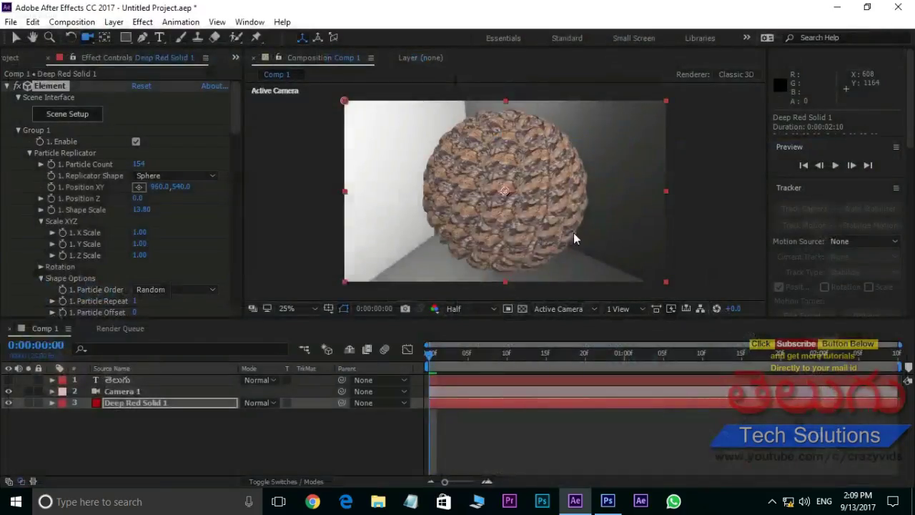
mouse_move(581, 236)
mouse_down()
mouse_move(615, 216)
mouse_move(724, 280)
mouse_up()
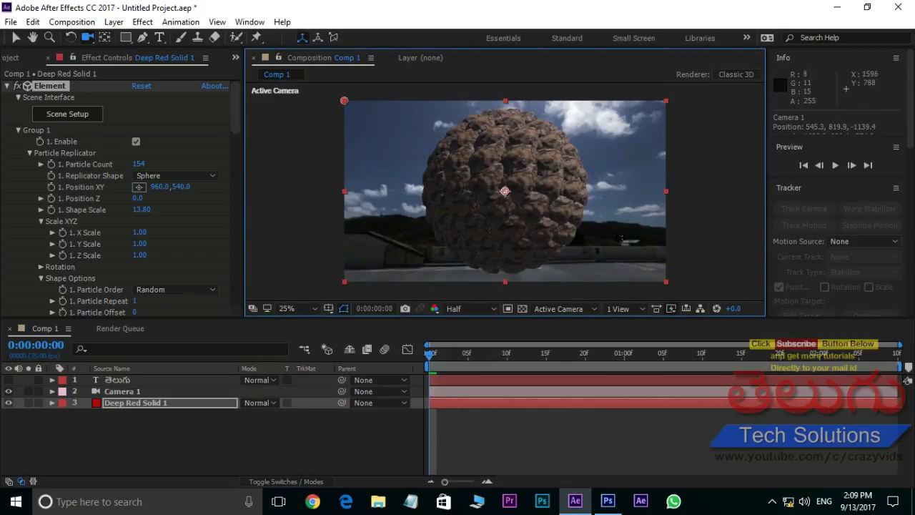
drag(619, 238, 728, 247)
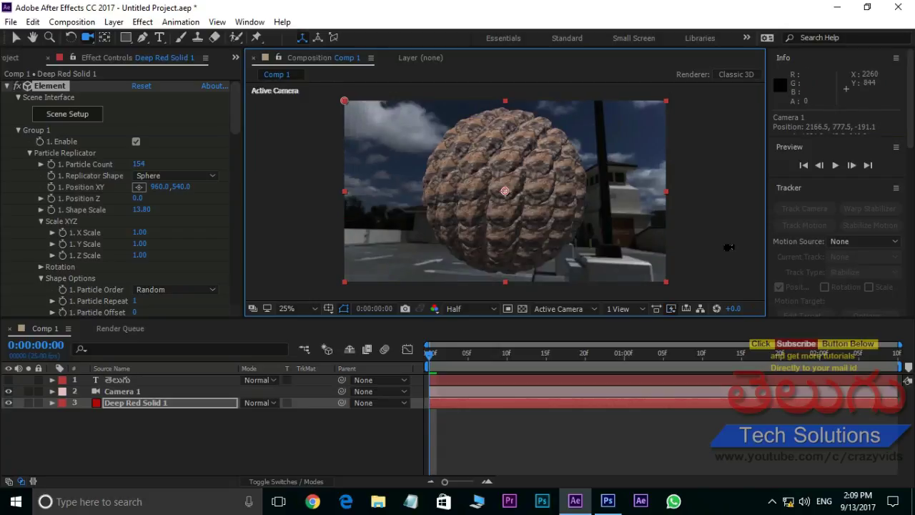
mouse_move(554, 234)
mouse_down()
mouse_move(602, 238)
mouse_move(622, 264)
mouse_up()
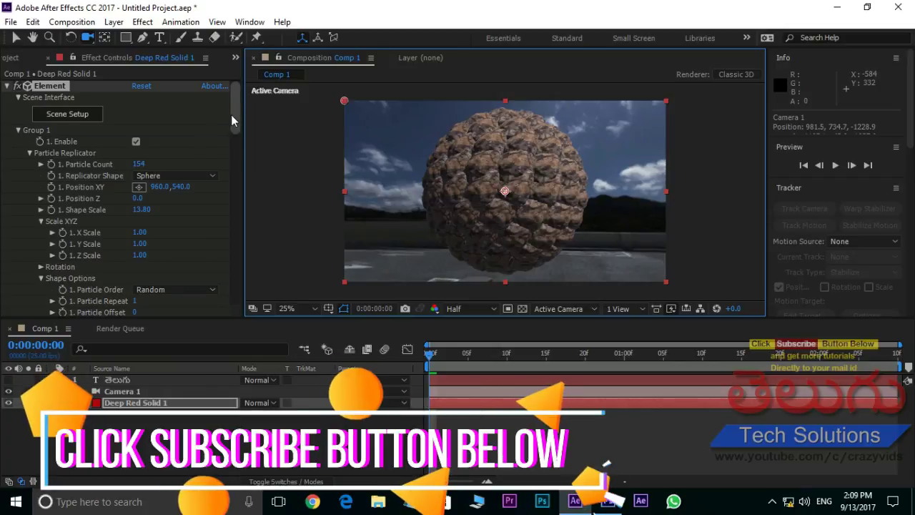
drag(231, 114, 237, 286)
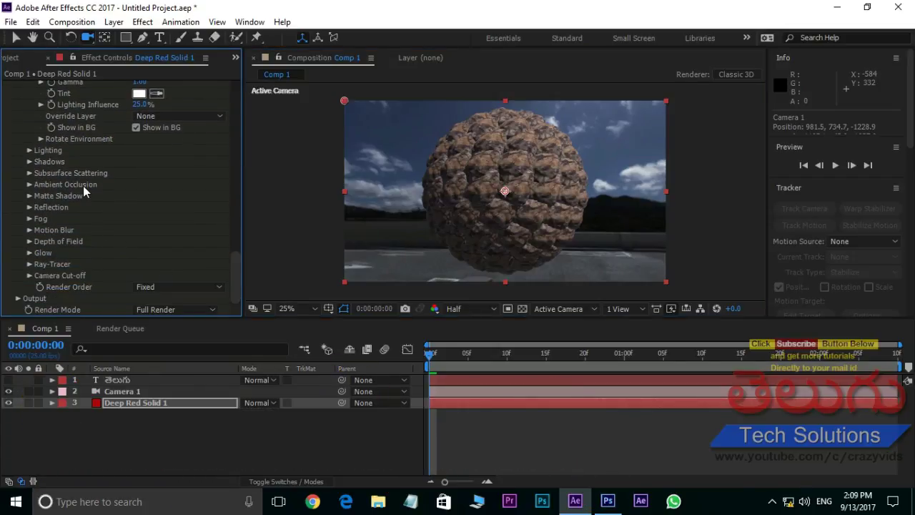
Set Ambient Occlusion SSAO radius 5.3, gamma 5.44 and intensity 5.0.
click(29, 185)
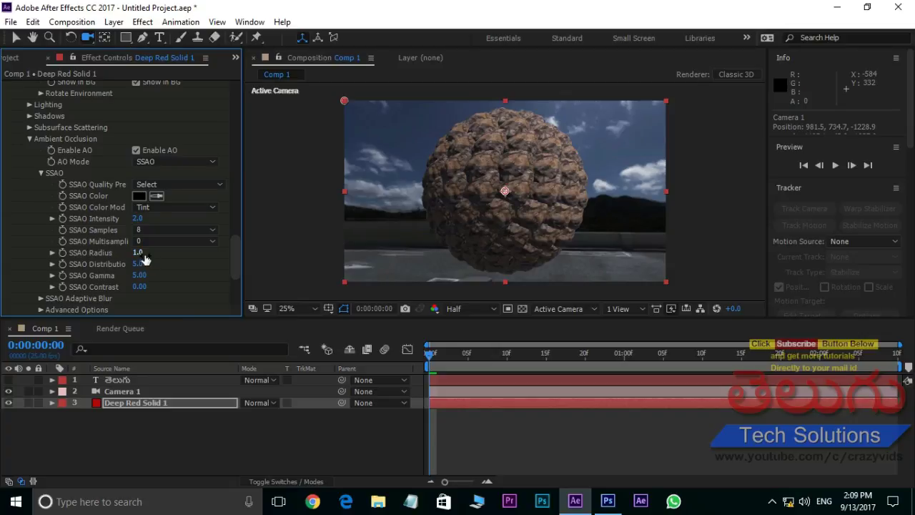
drag(160, 255, 174, 254)
drag(166, 275, 174, 276)
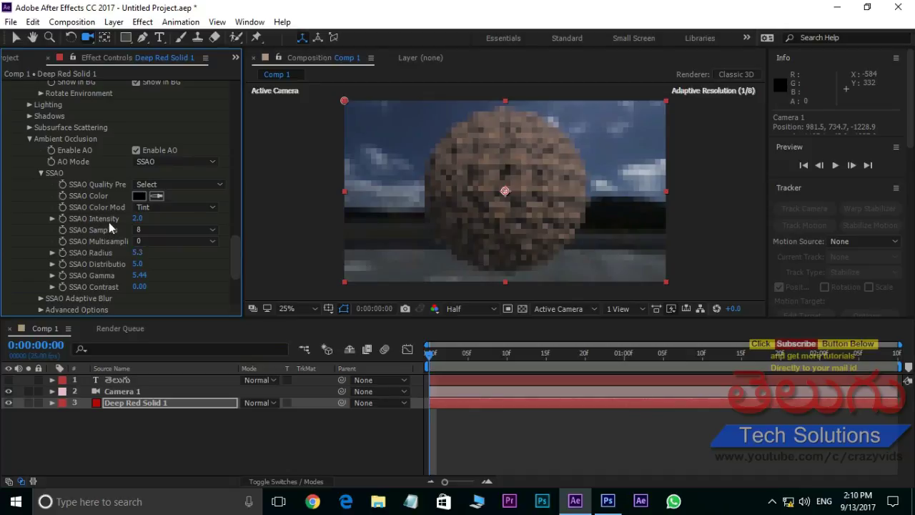
drag(136, 218, 140, 218)
click(138, 219)
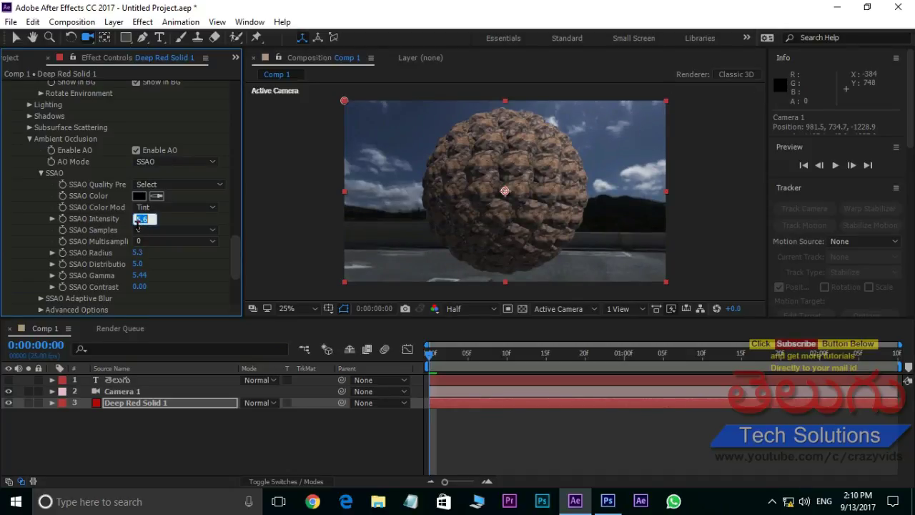
text(5)
key(Return)
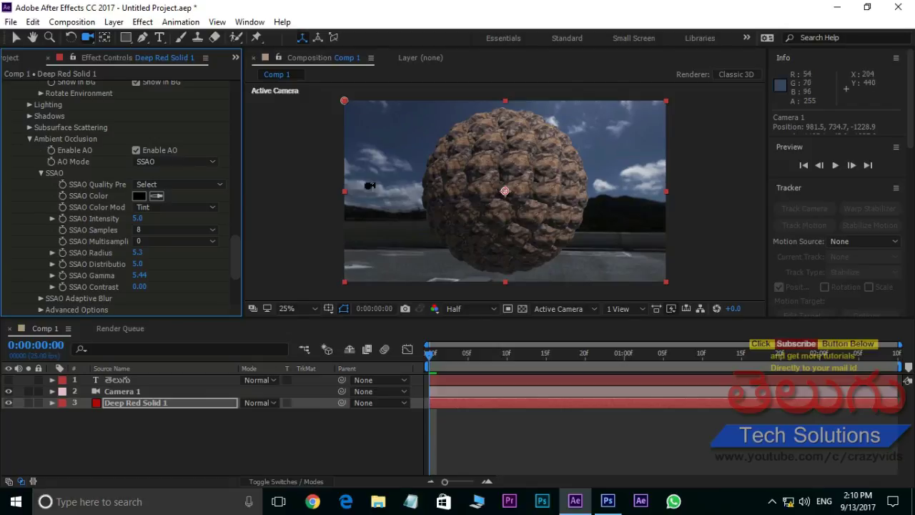
click(135, 150)
click(136, 150)
Tilt Camera 1 down over the pavement, toggling ambient occlusion to compare shading.
drag(472, 203, 526, 204)
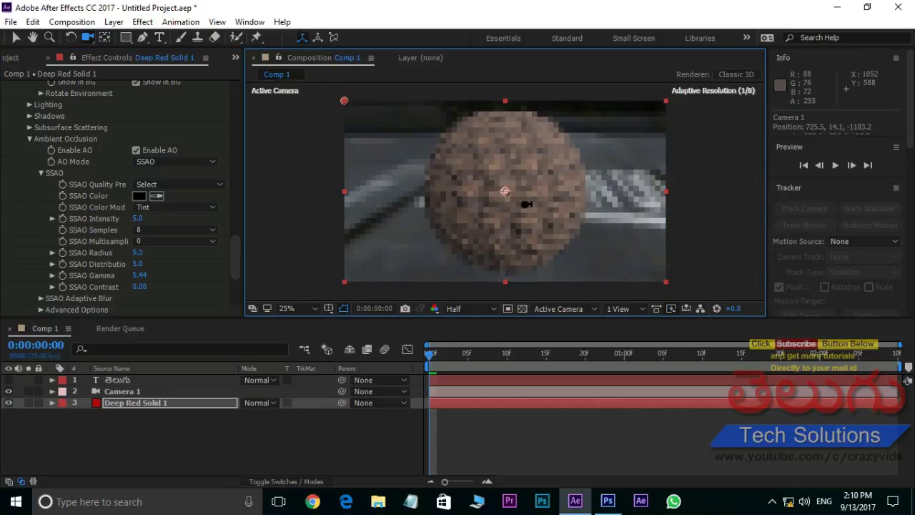
scroll(526, 204, up, 2)
click(136, 150)
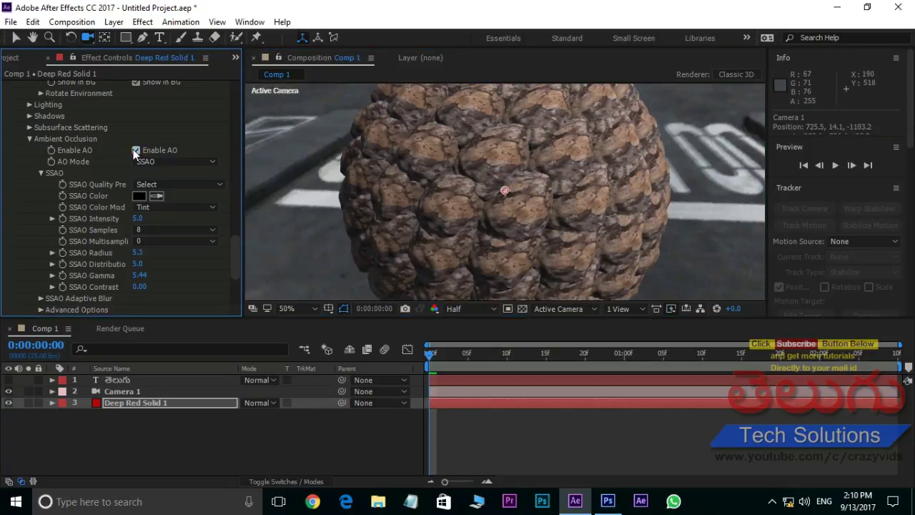
click(136, 150)
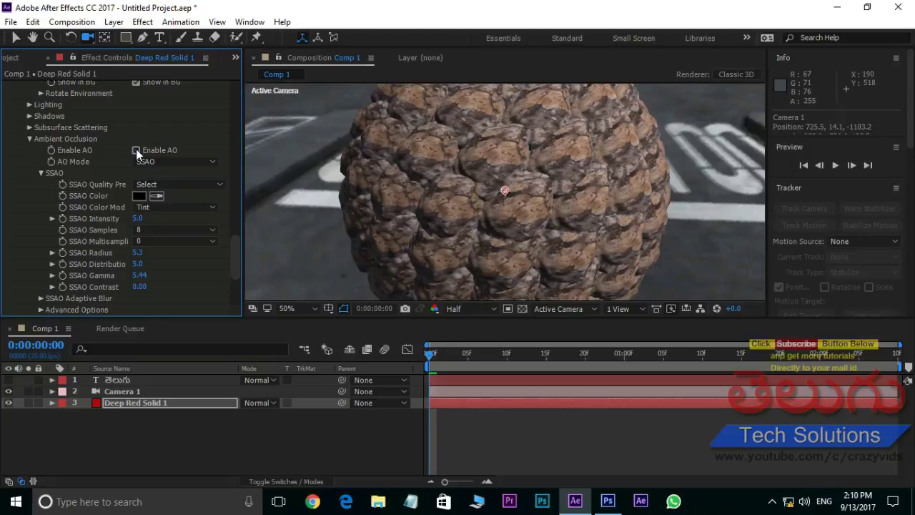
click(141, 431)
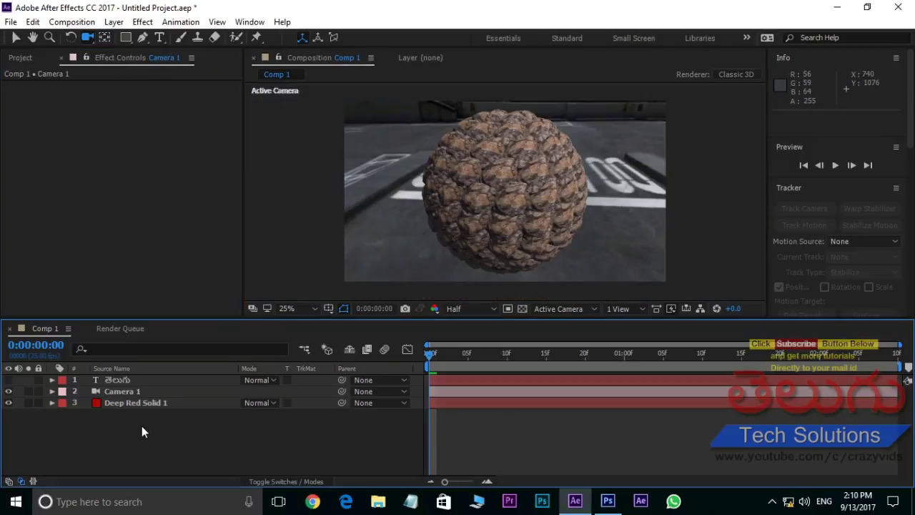
Keyframe Camera 1 Position at 0:00, then orbit to తెలుగు against sky at 0:00:01:21.
click(131, 391)
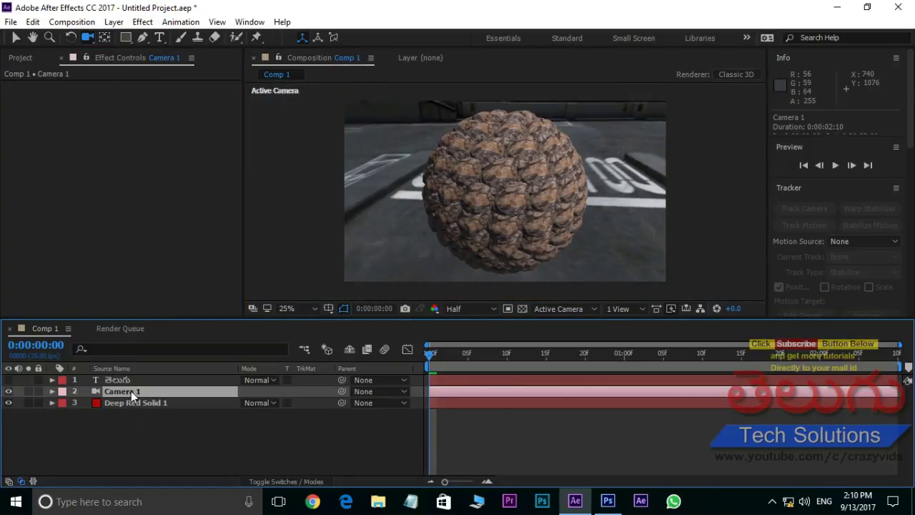
key(p)
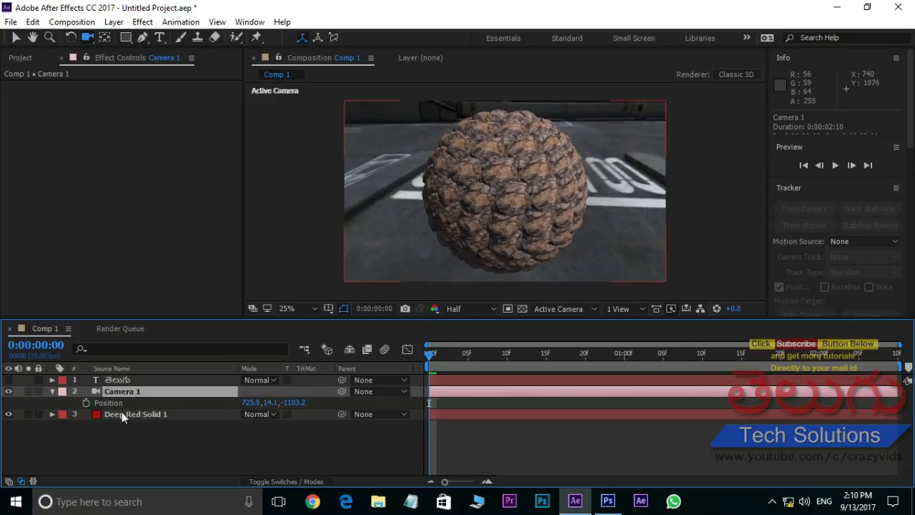
click(85, 404)
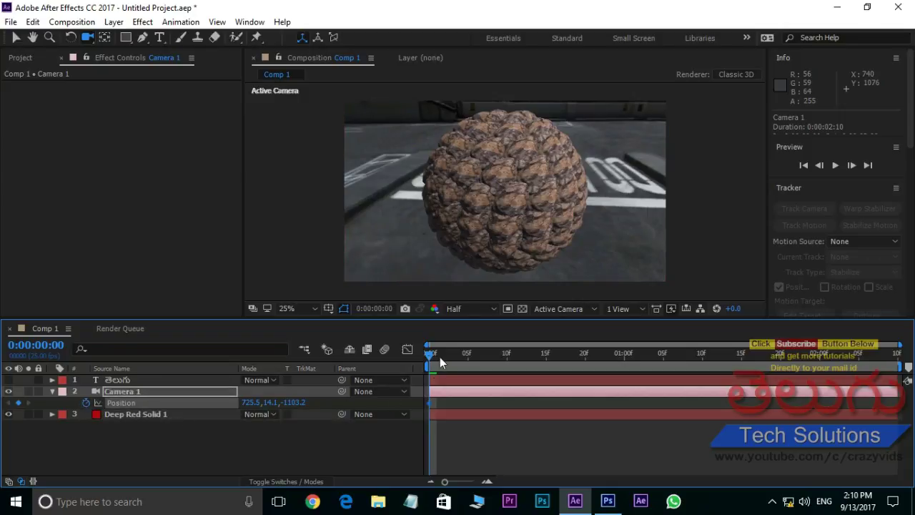
drag(428, 353, 788, 353)
mouse_move(493, 207)
mouse_down()
mouse_move(506, 184)
mouse_move(656, 178)
mouse_move(622, 194)
mouse_up()
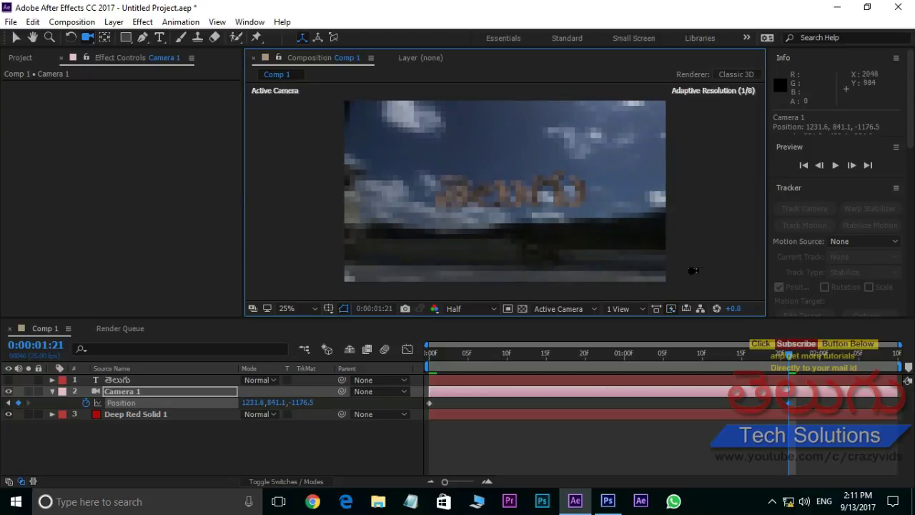
click(790, 360)
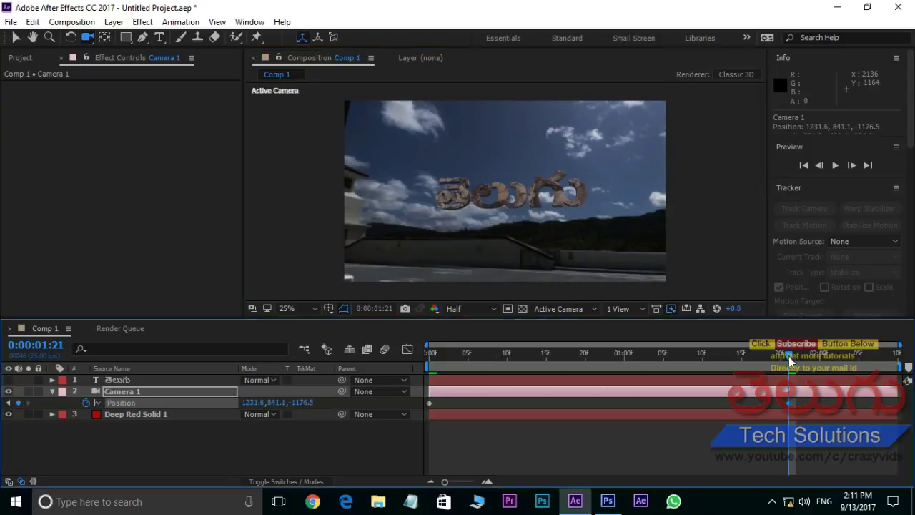
drag(735, 359, 375, 359)
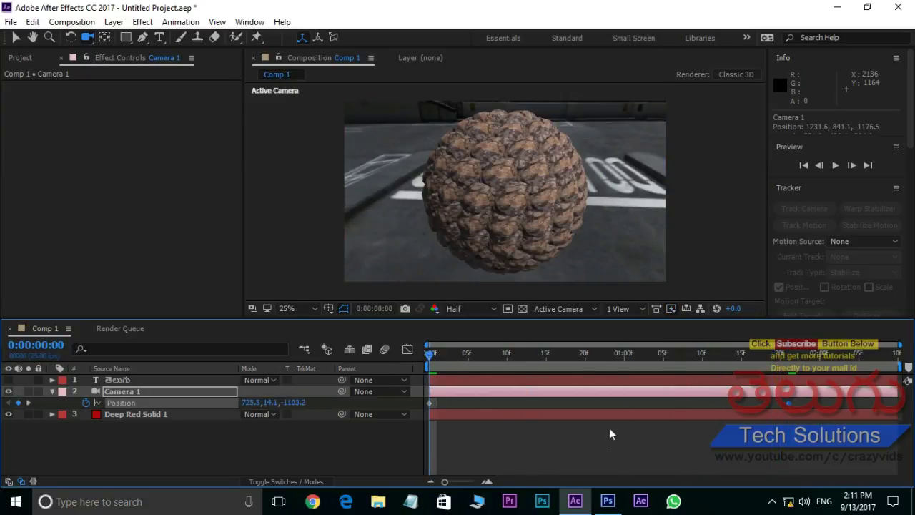
Preview the two-keyframe camera move.
key(space)
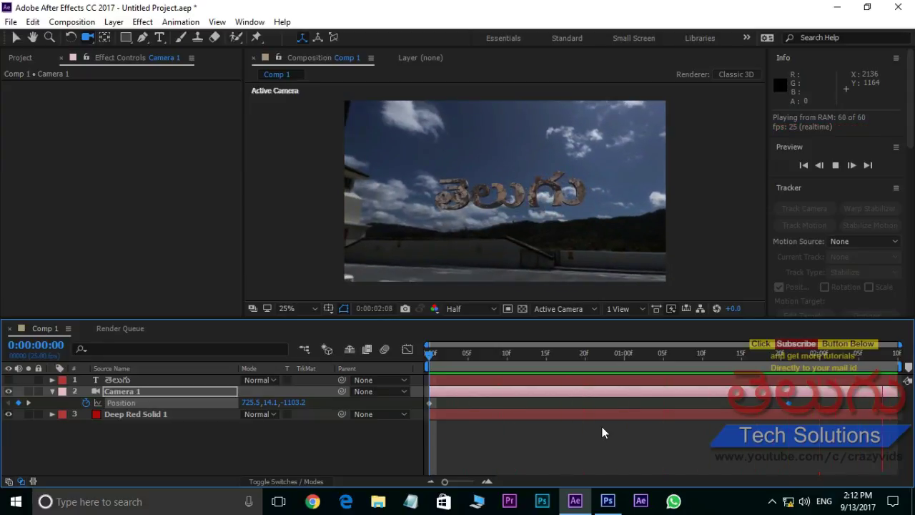
key(h)
key(space)
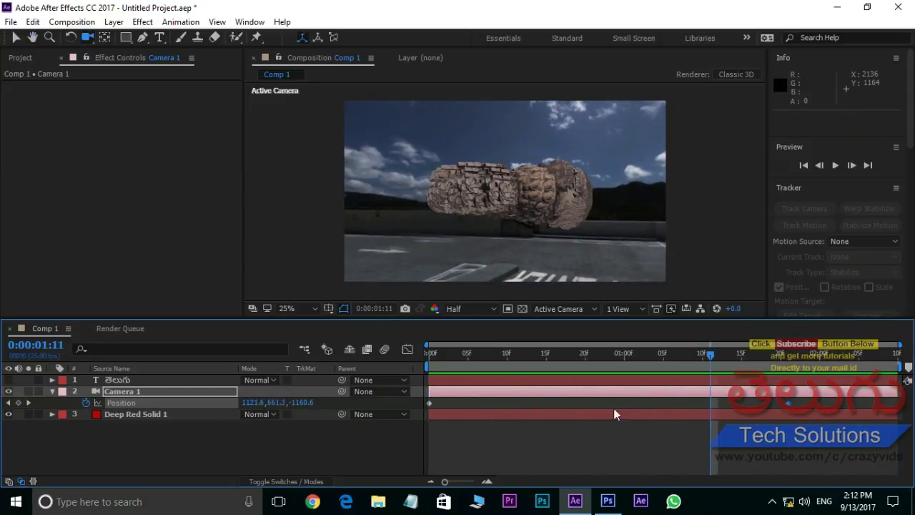
At 0:00:02:05, orbit Camera 1 closer to frame తెలుగు head-on, adding a third keyframe.
drag(711, 356, 791, 361)
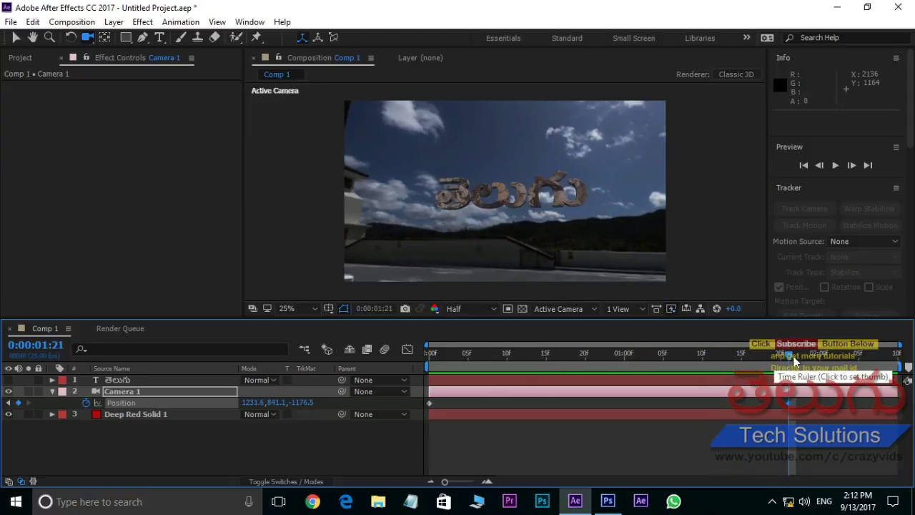
drag(790, 358, 855, 363)
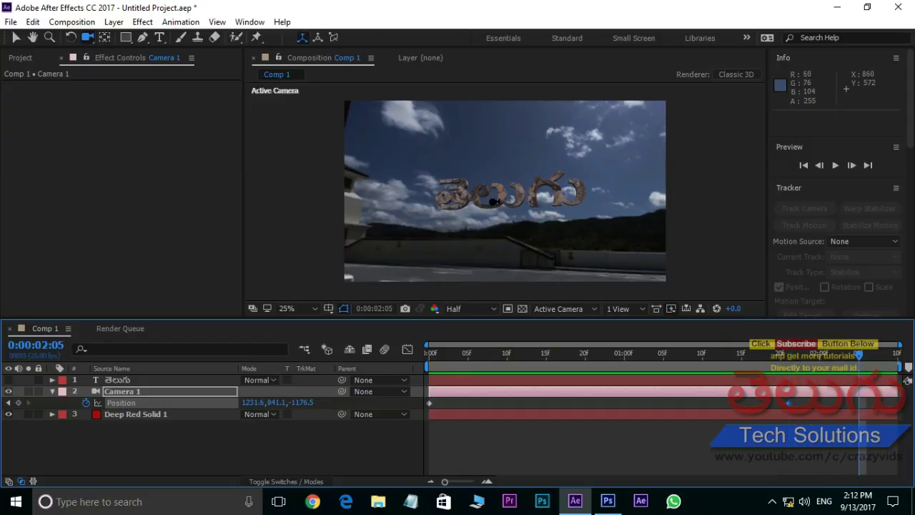
mouse_move(493, 202)
mouse_down()
mouse_move(491, 168)
mouse_move(507, 199)
mouse_up()
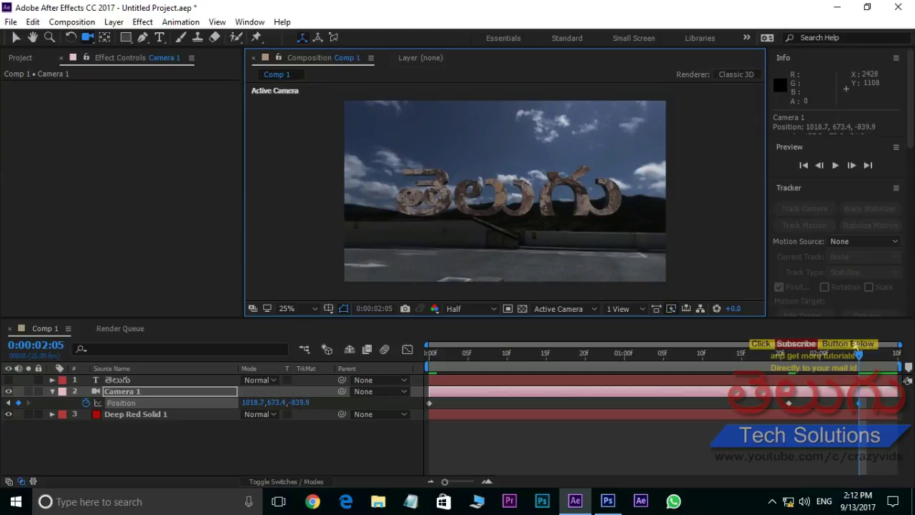
Add a Spot light, Light 1, and move it up above the తెలుగు text.
right_click(135, 458)
mouse_move(188, 324)
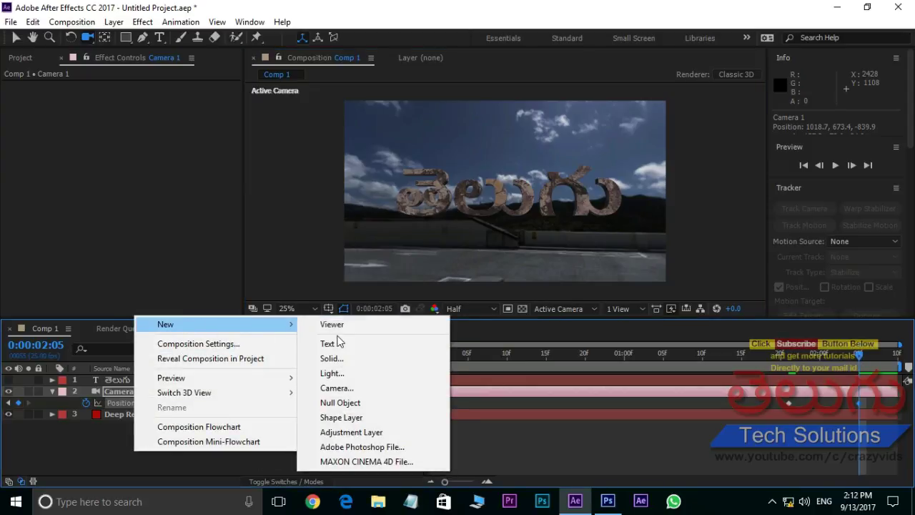
click(333, 373)
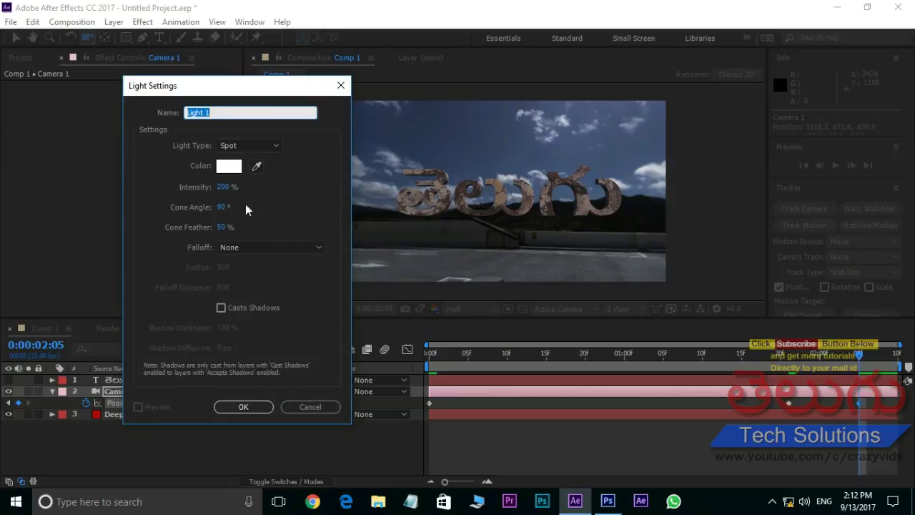
click(262, 148)
click(245, 178)
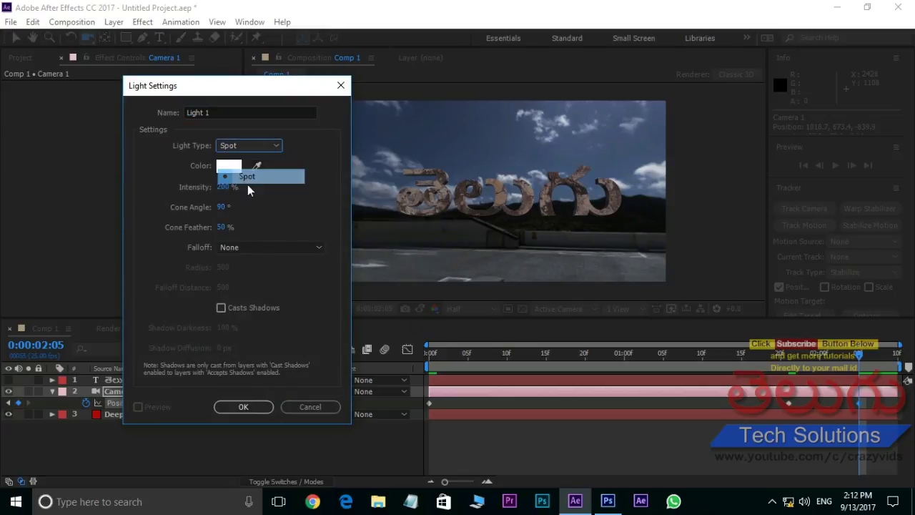
click(244, 407)
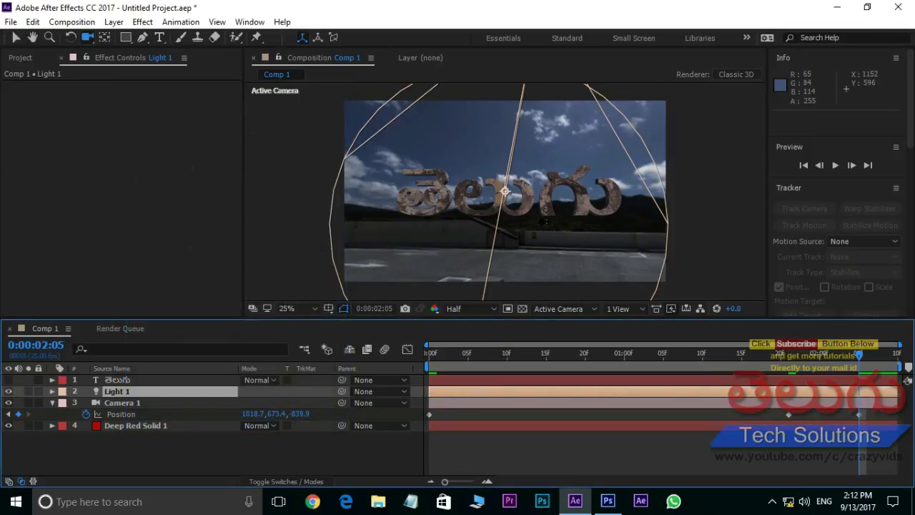
key(.)
key(.)
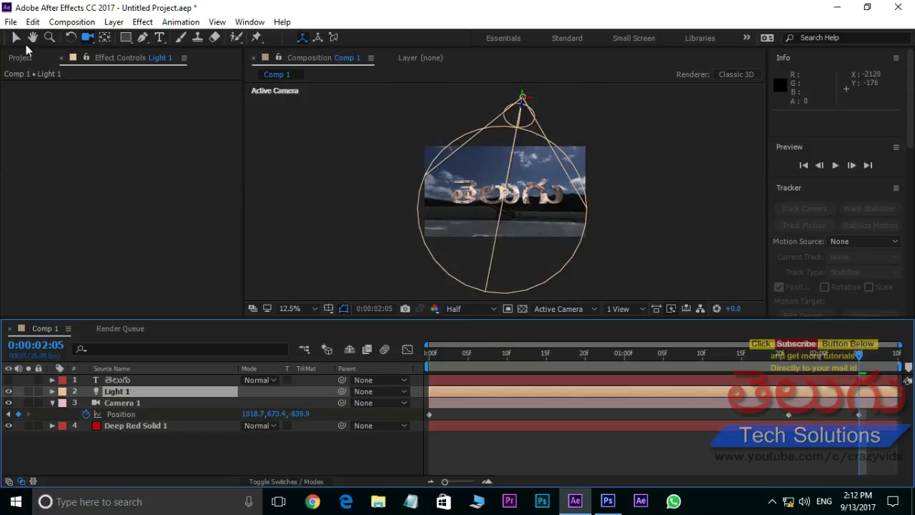
click(16, 38)
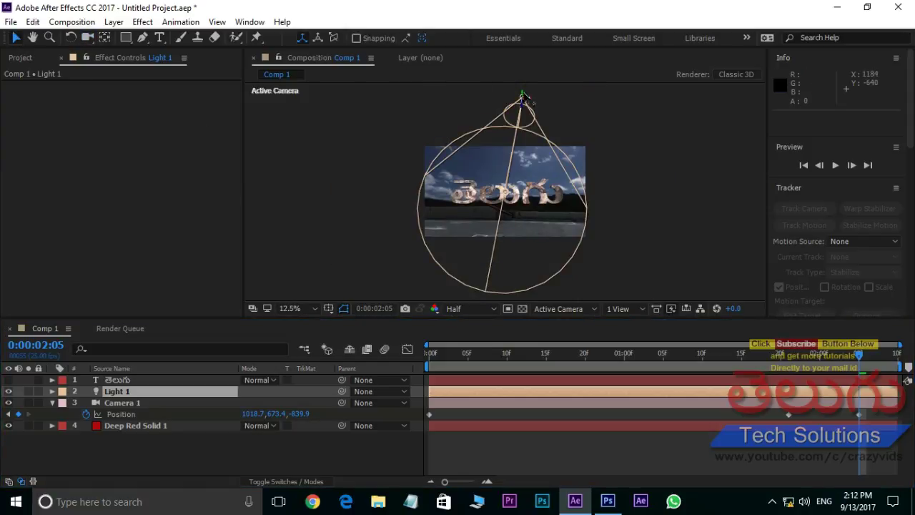
drag(527, 98, 531, 82)
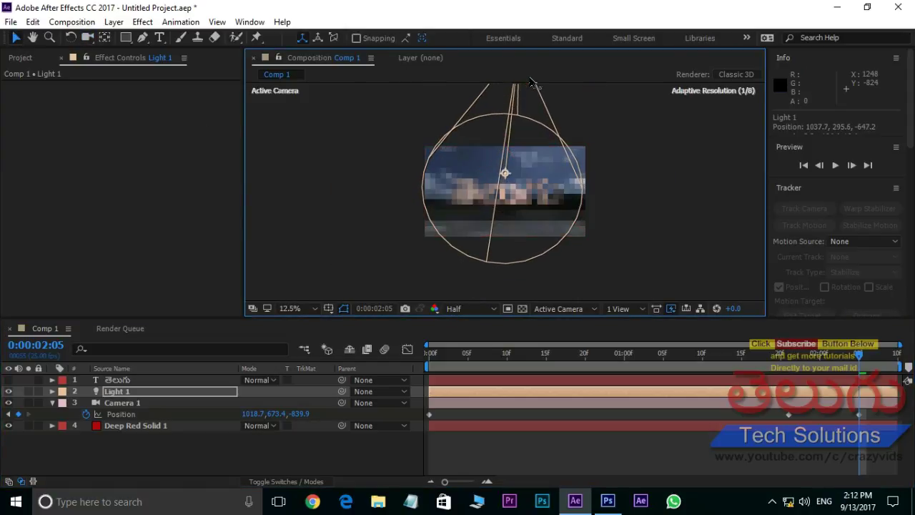
key(period)
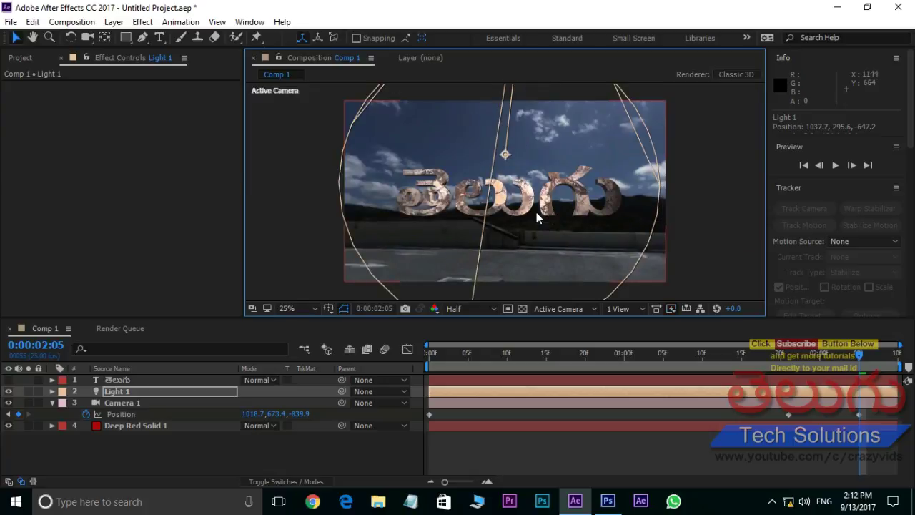
Play the preview from 0:00:00:00 to see the spot-lit sphere and camera move.
drag(860, 355, 428, 355)
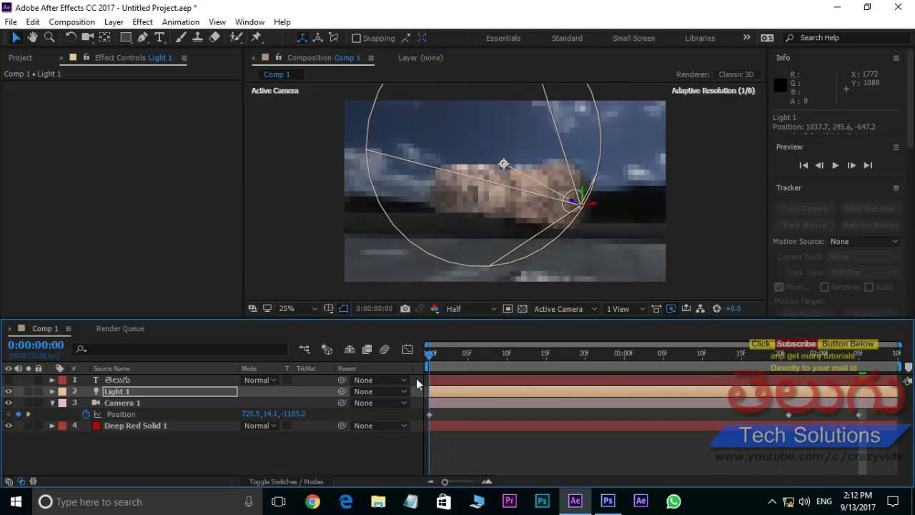
key(space)
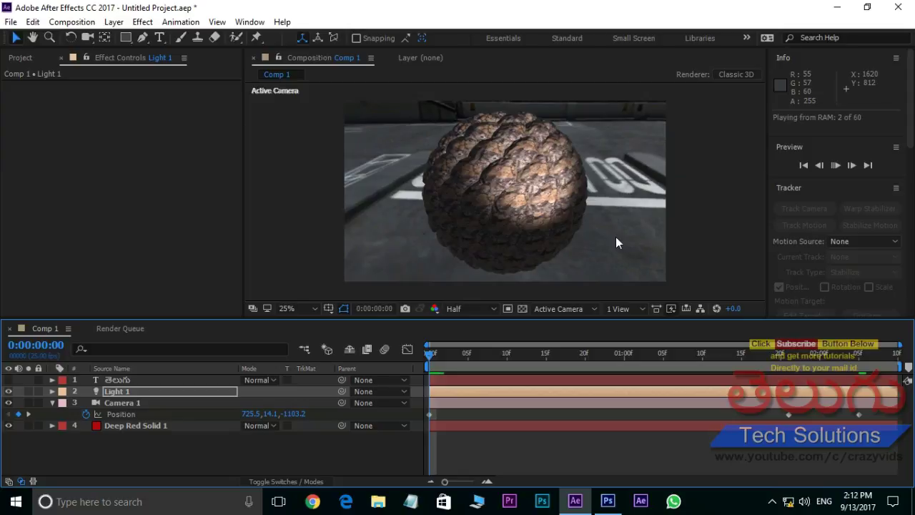